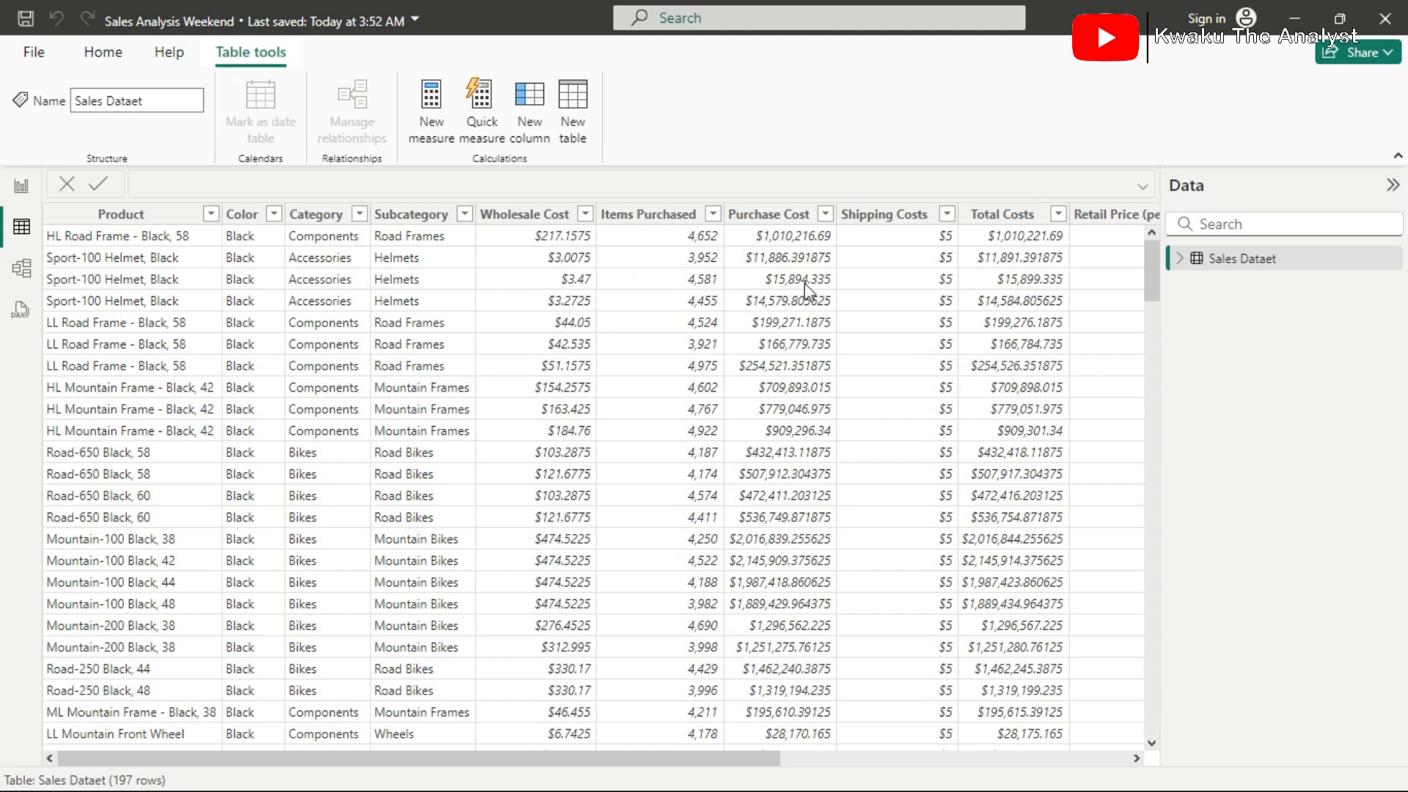
Examine the sales dataset's columns across the table, from product and cost fields through revenue, profit and price category
scroll(792, 314, "right", 3)
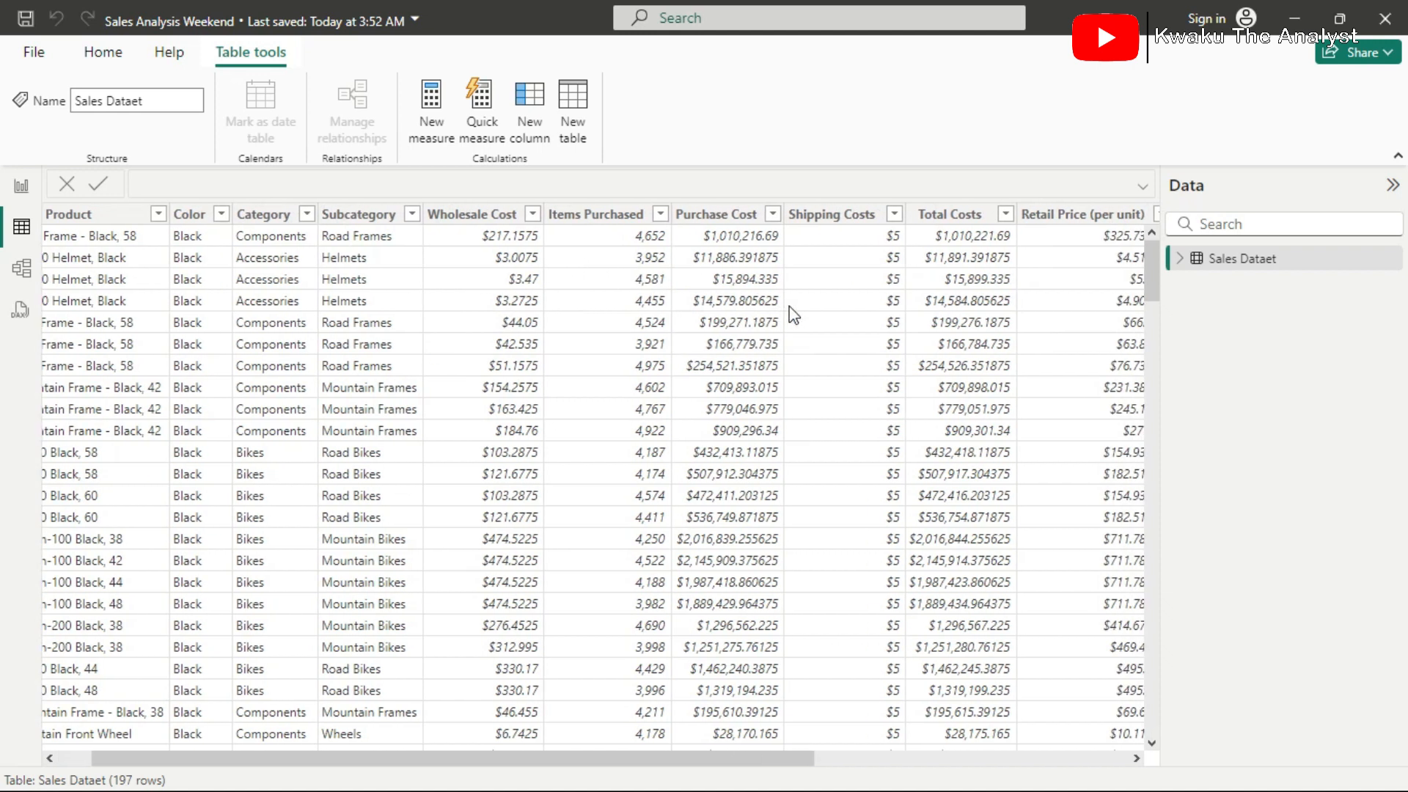
scroll(792, 313, "right", 3)
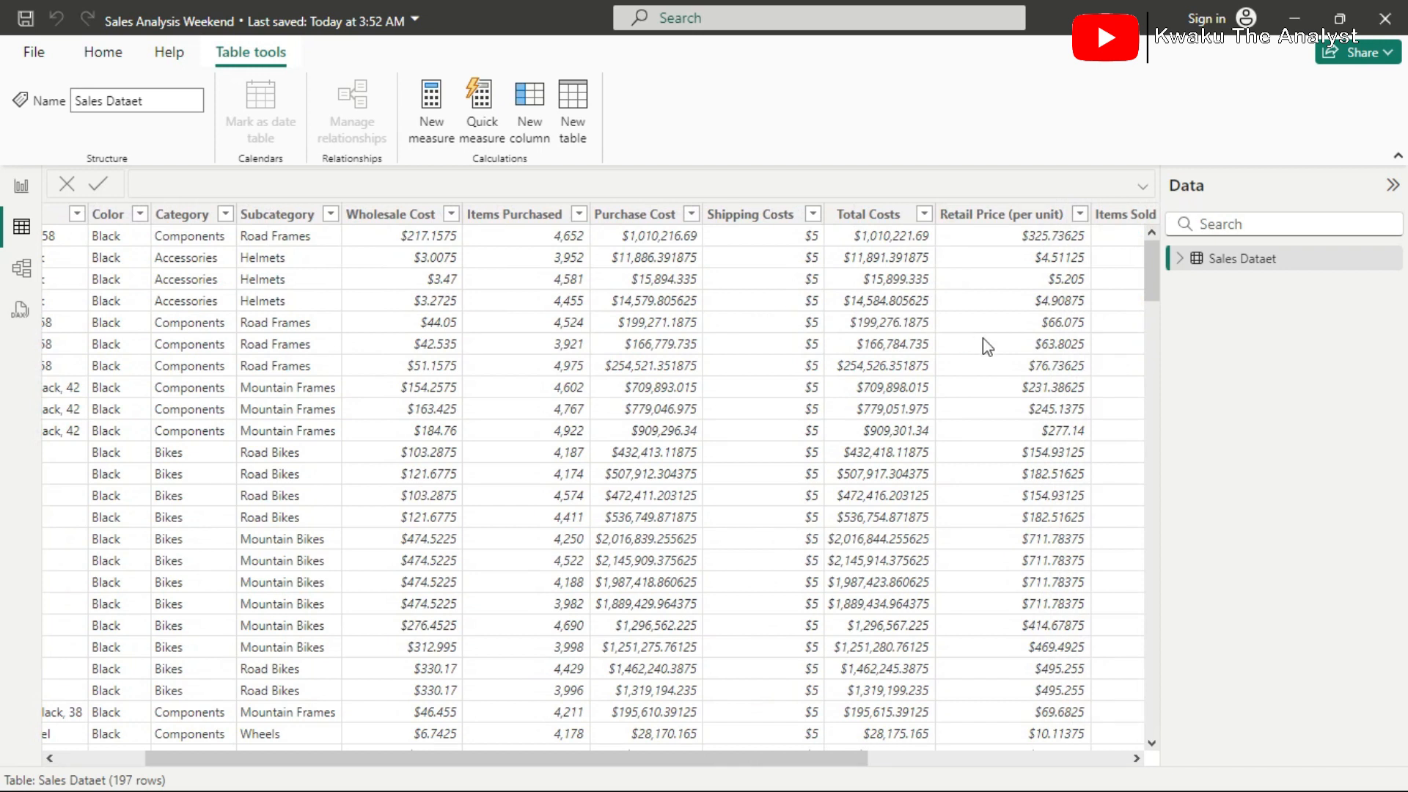
scroll(987, 345, "right", 8)
scroll(986, 345, "right", 4)
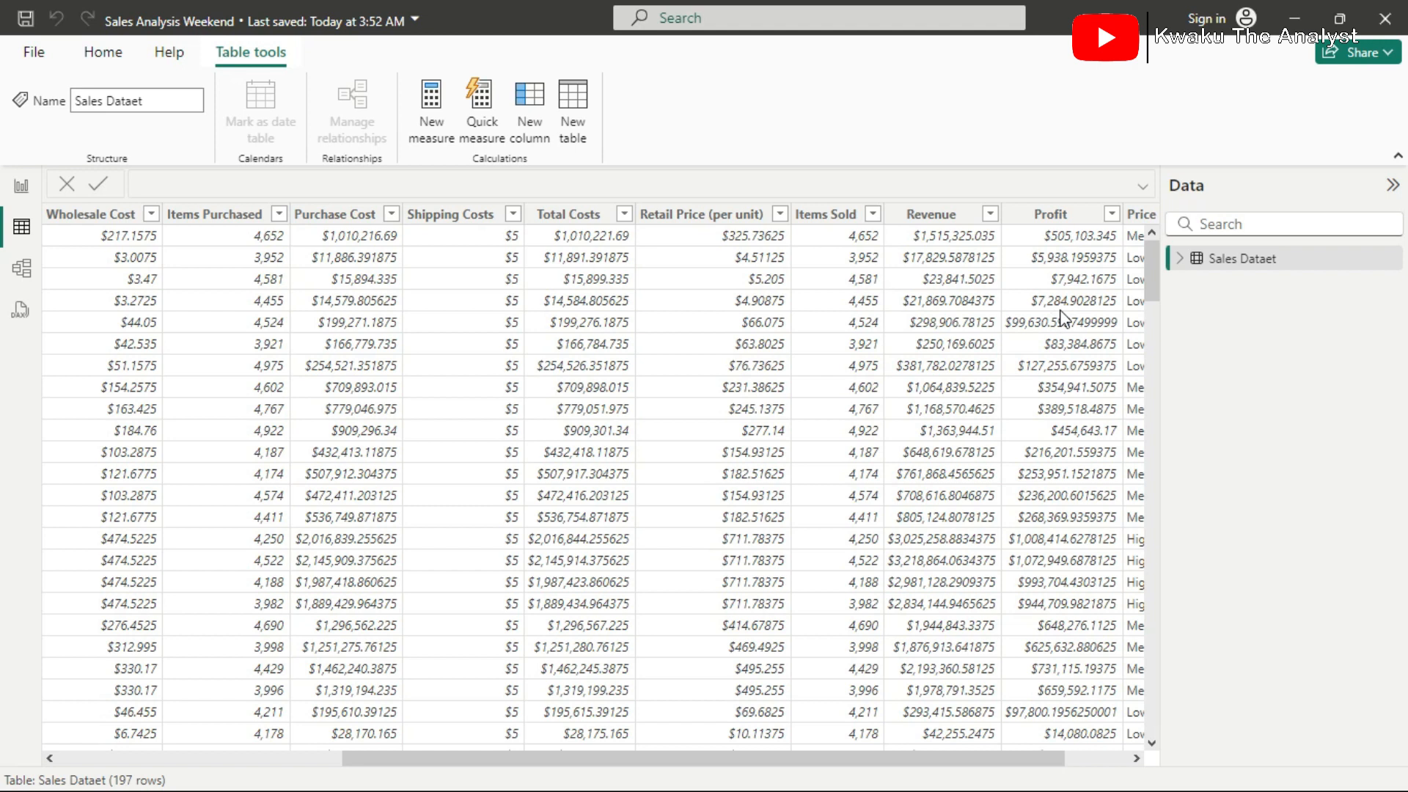
scroll(1064, 320, "right", 4)
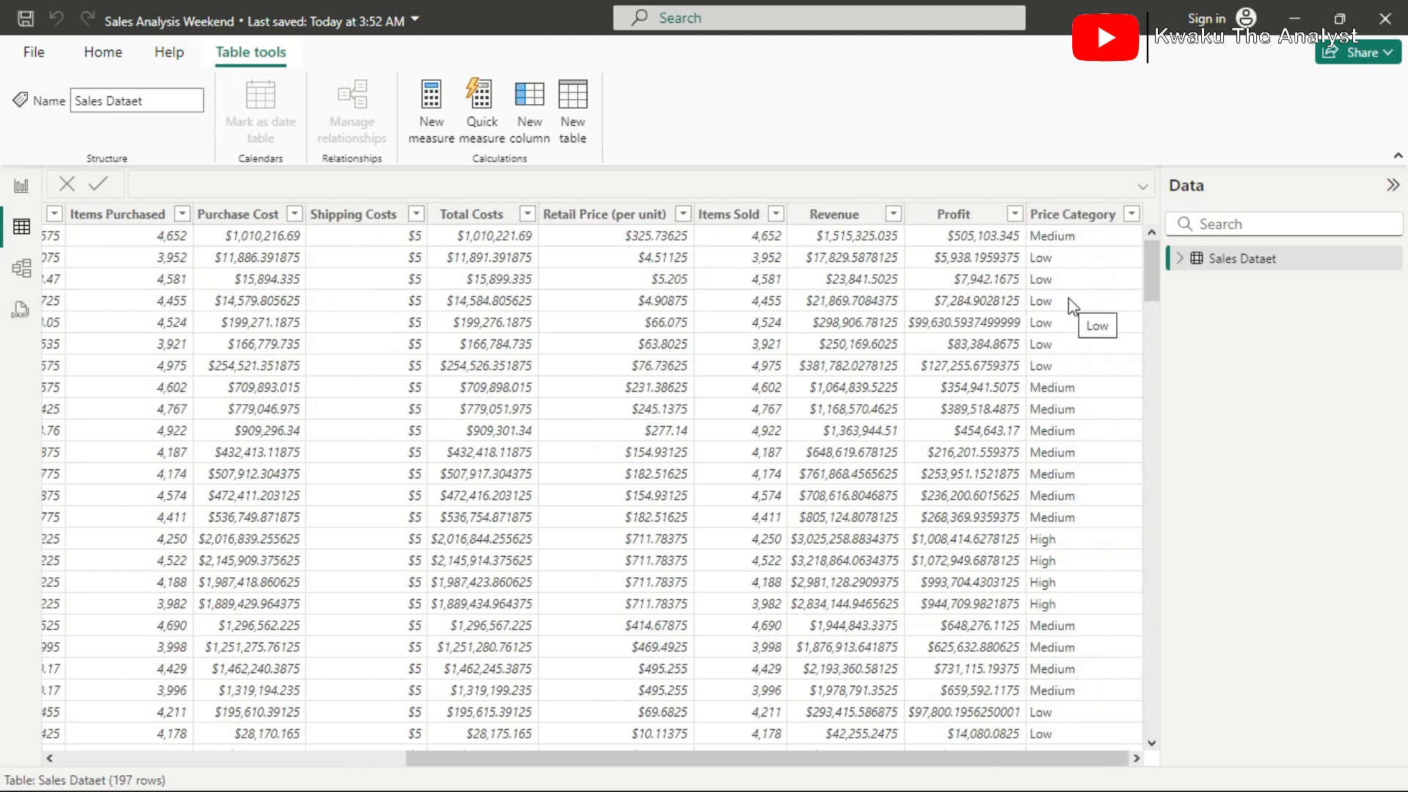
scroll(468, 387, "left", 20)
scroll(467, 387, "down", 1)
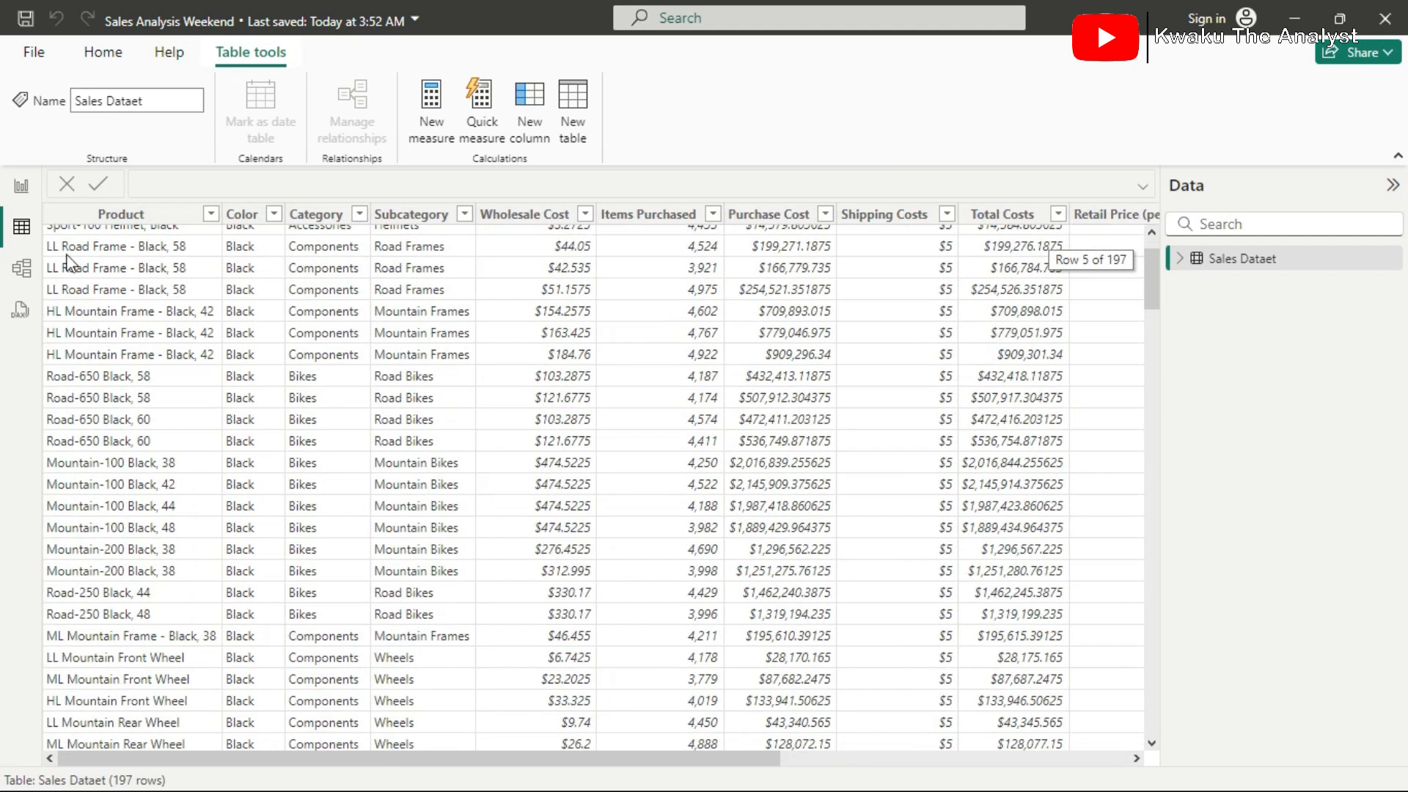
Open the report's Page 1 and inspect the revenue and profit values in the top 5 products chart
left_click(21, 195)
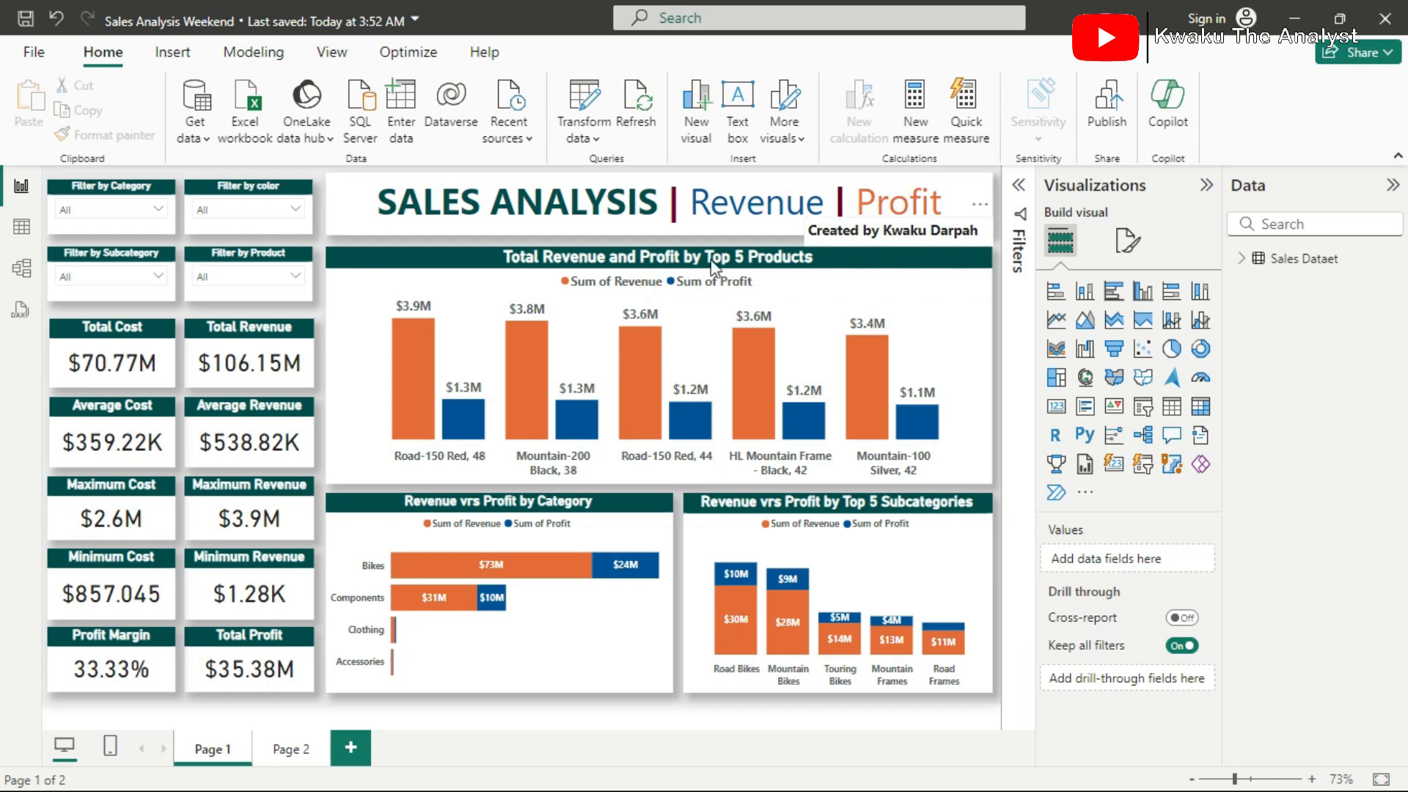
mouse_move(534, 332)
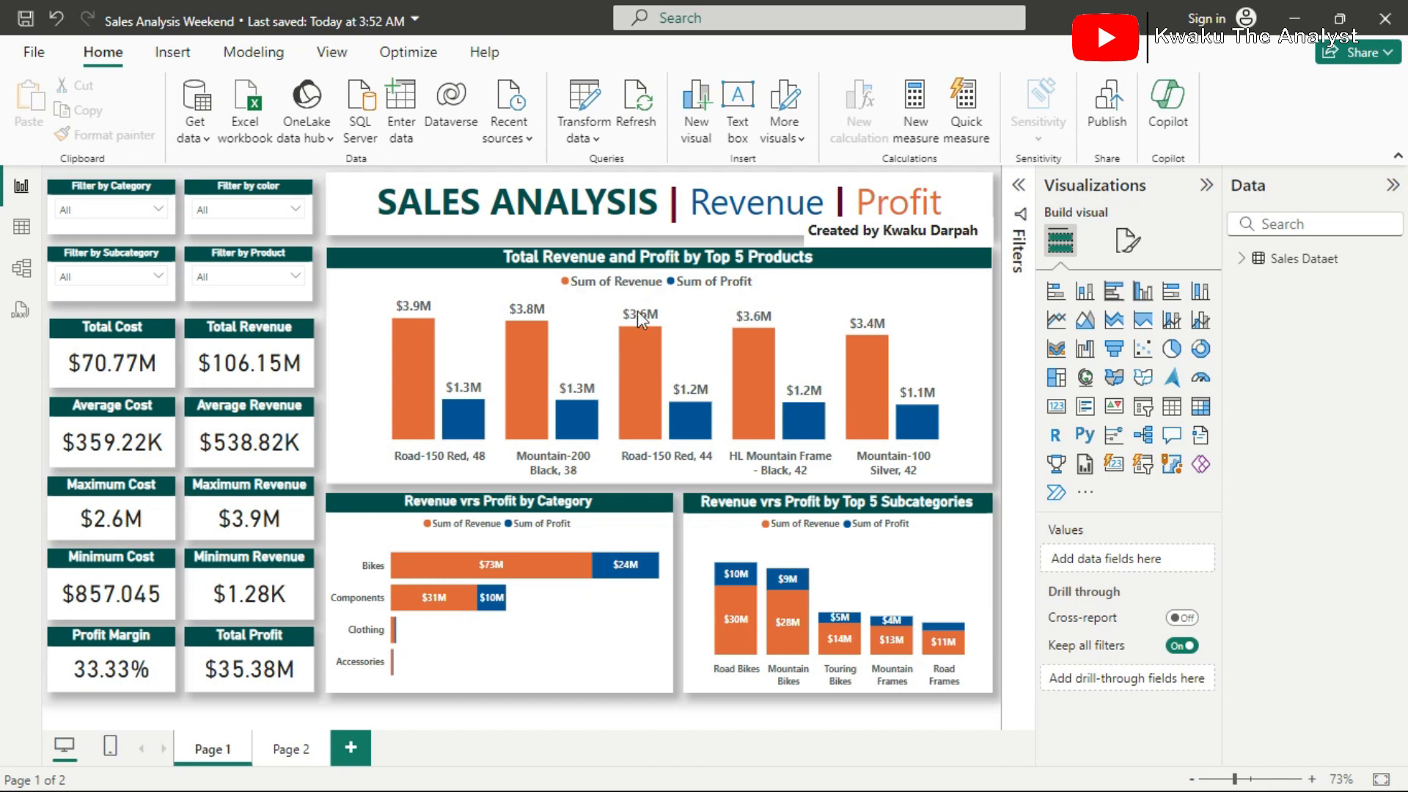
mouse_move(461, 429)
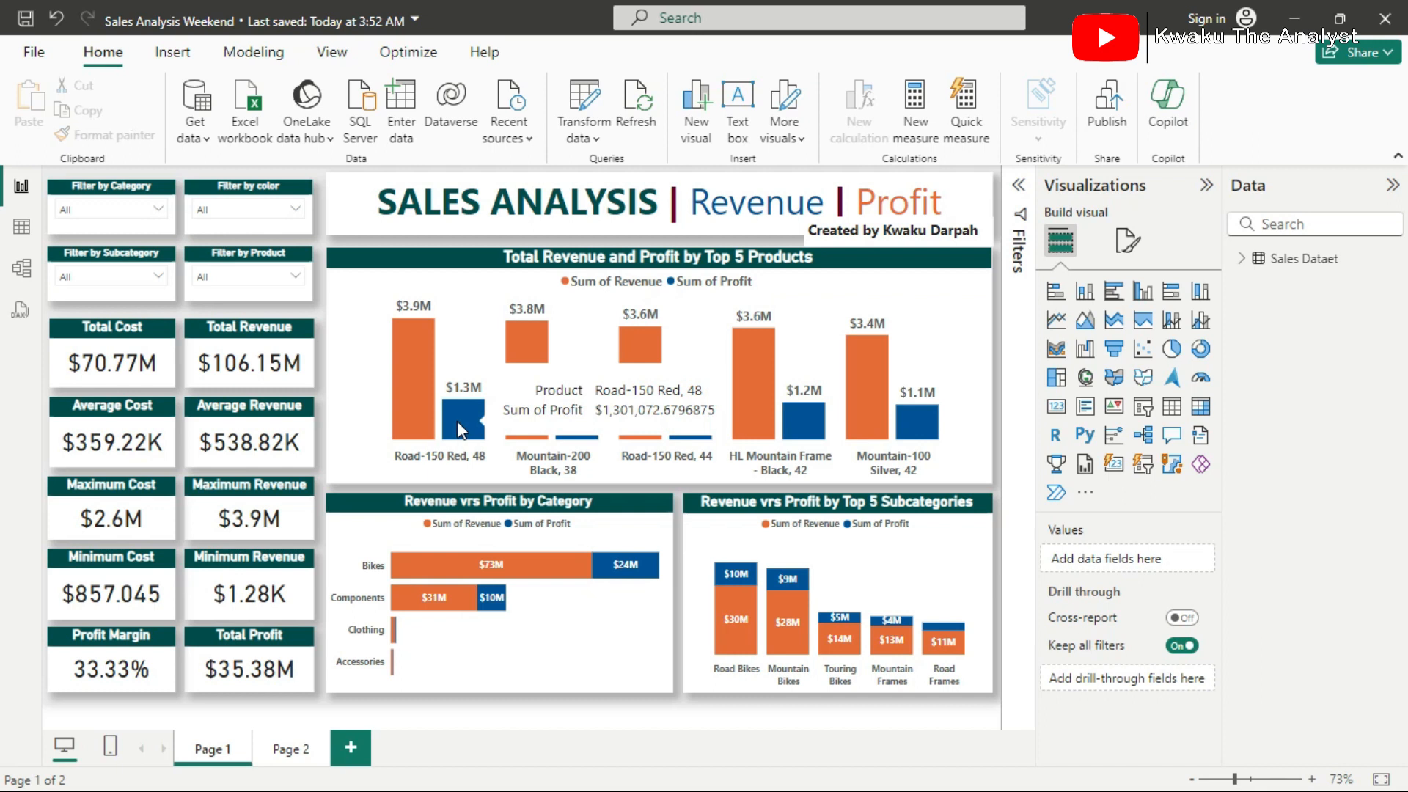
mouse_move(411, 351)
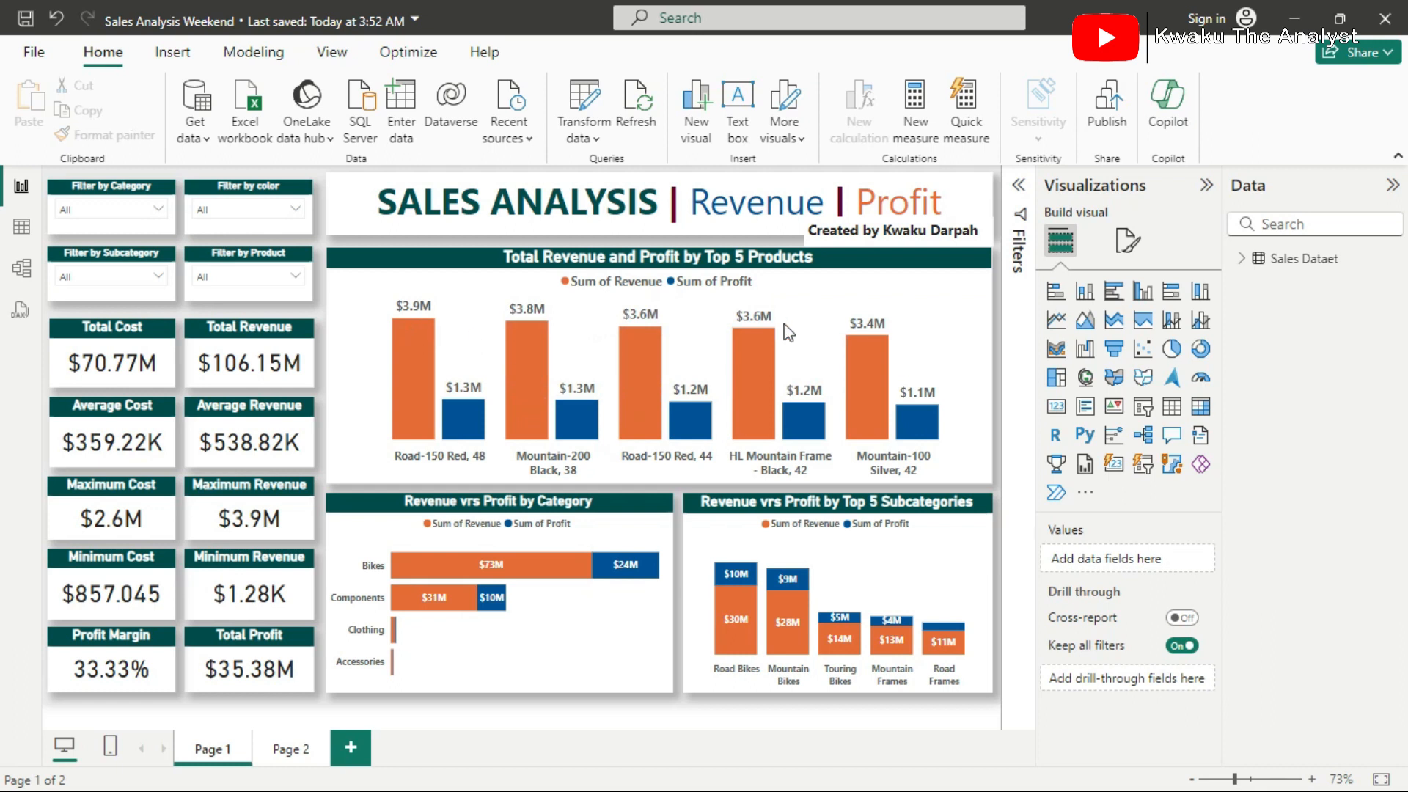
mouse_move(514, 361)
mouse_move(650, 425)
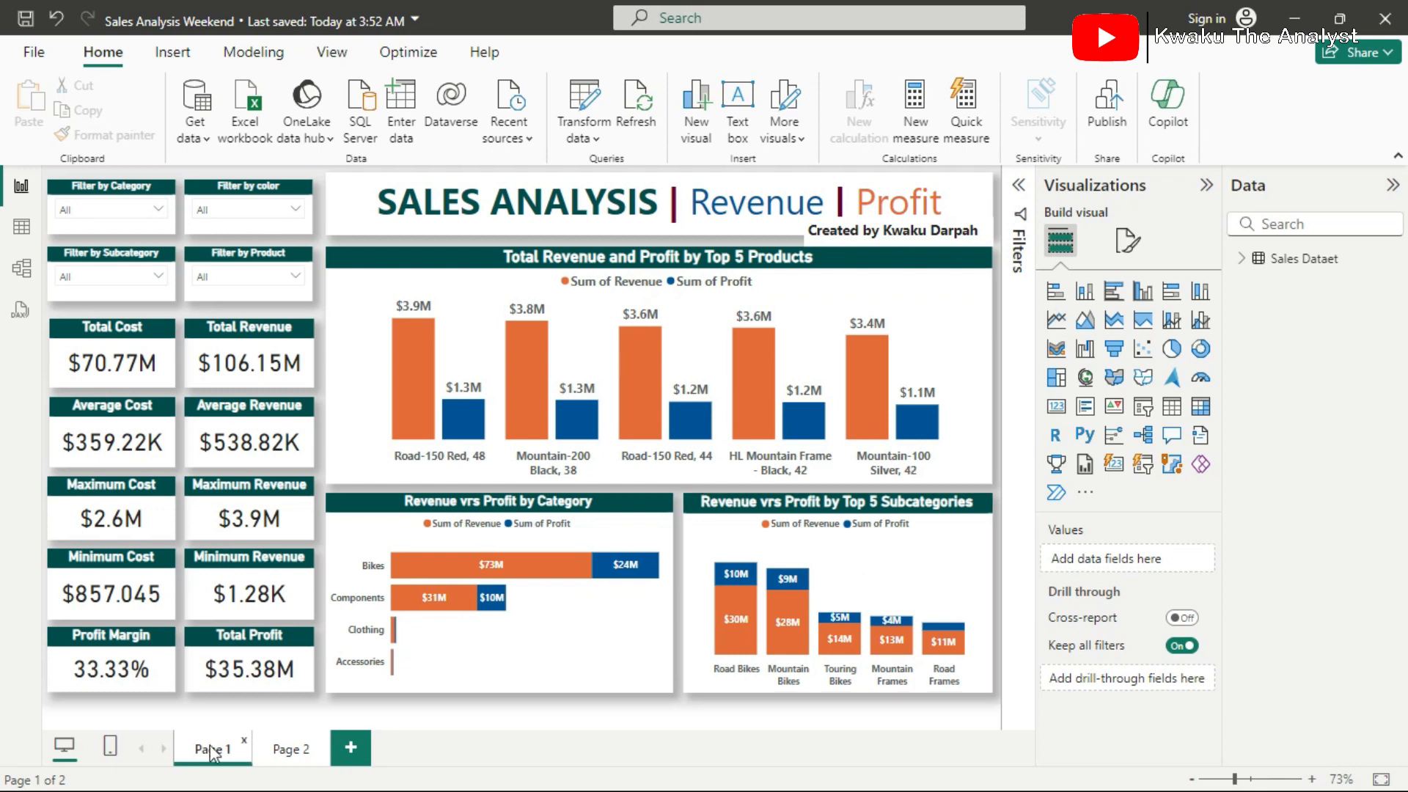
Open Page 2 and inspect the units sold by top 5 products and by top 5 subcategories
left_click(288, 752)
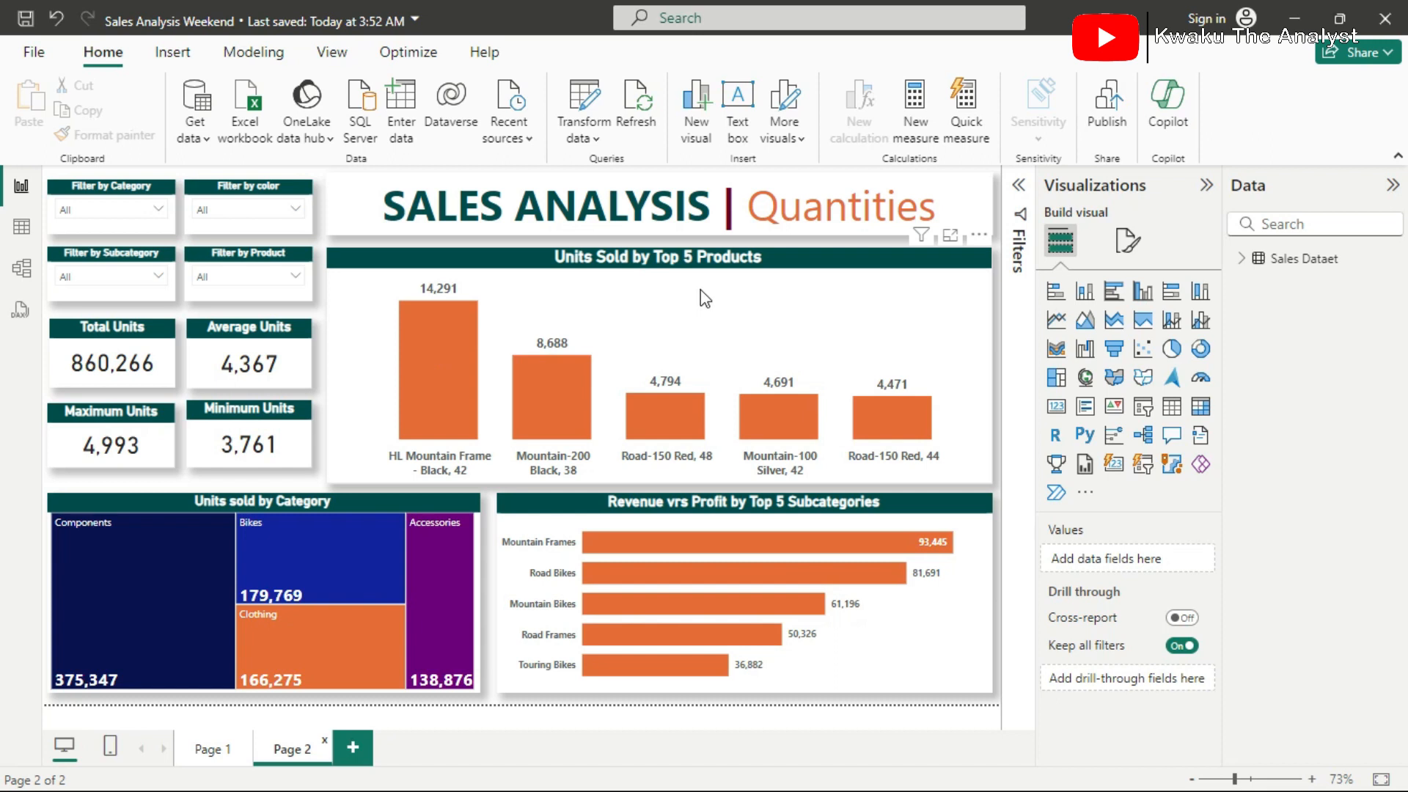
mouse_move(546, 384)
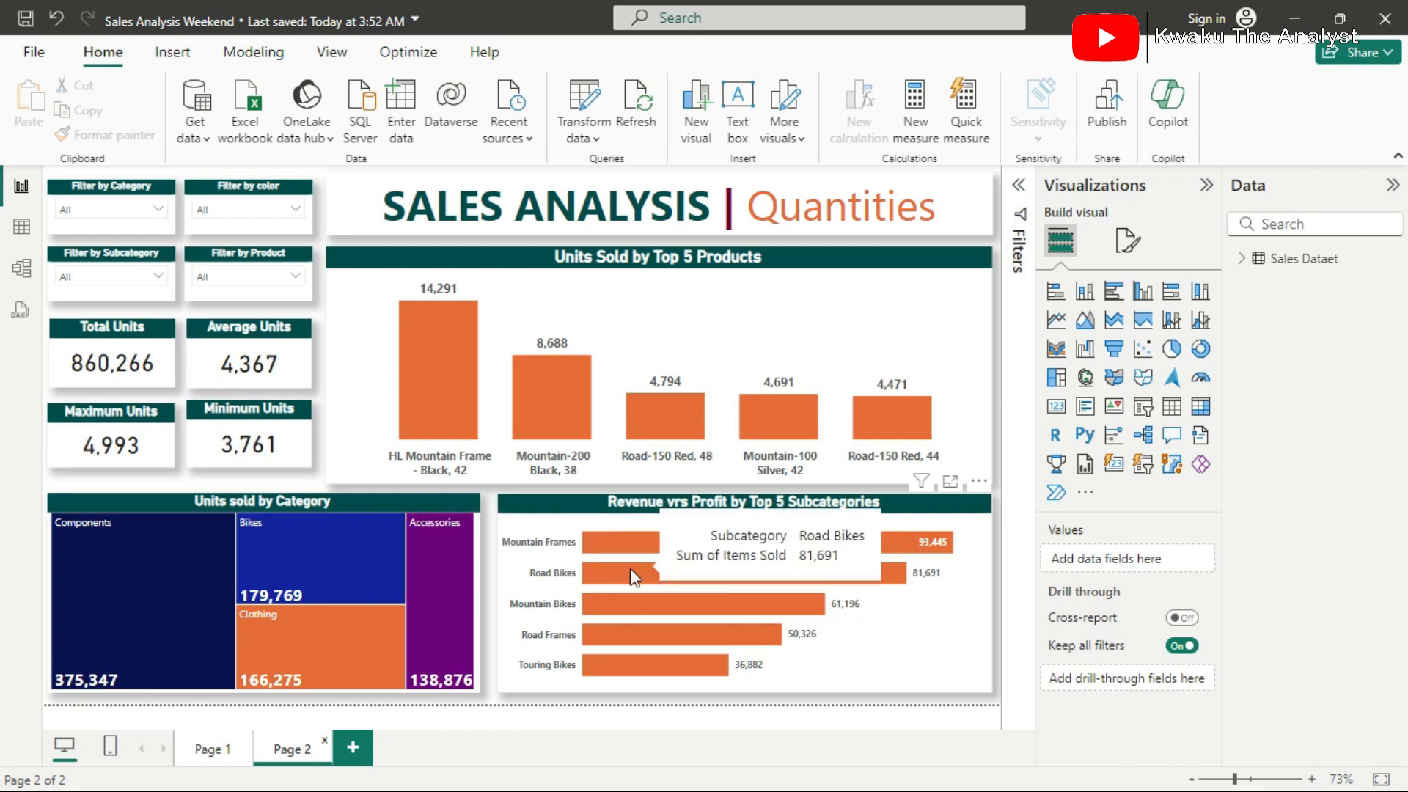
mouse_move(717, 506)
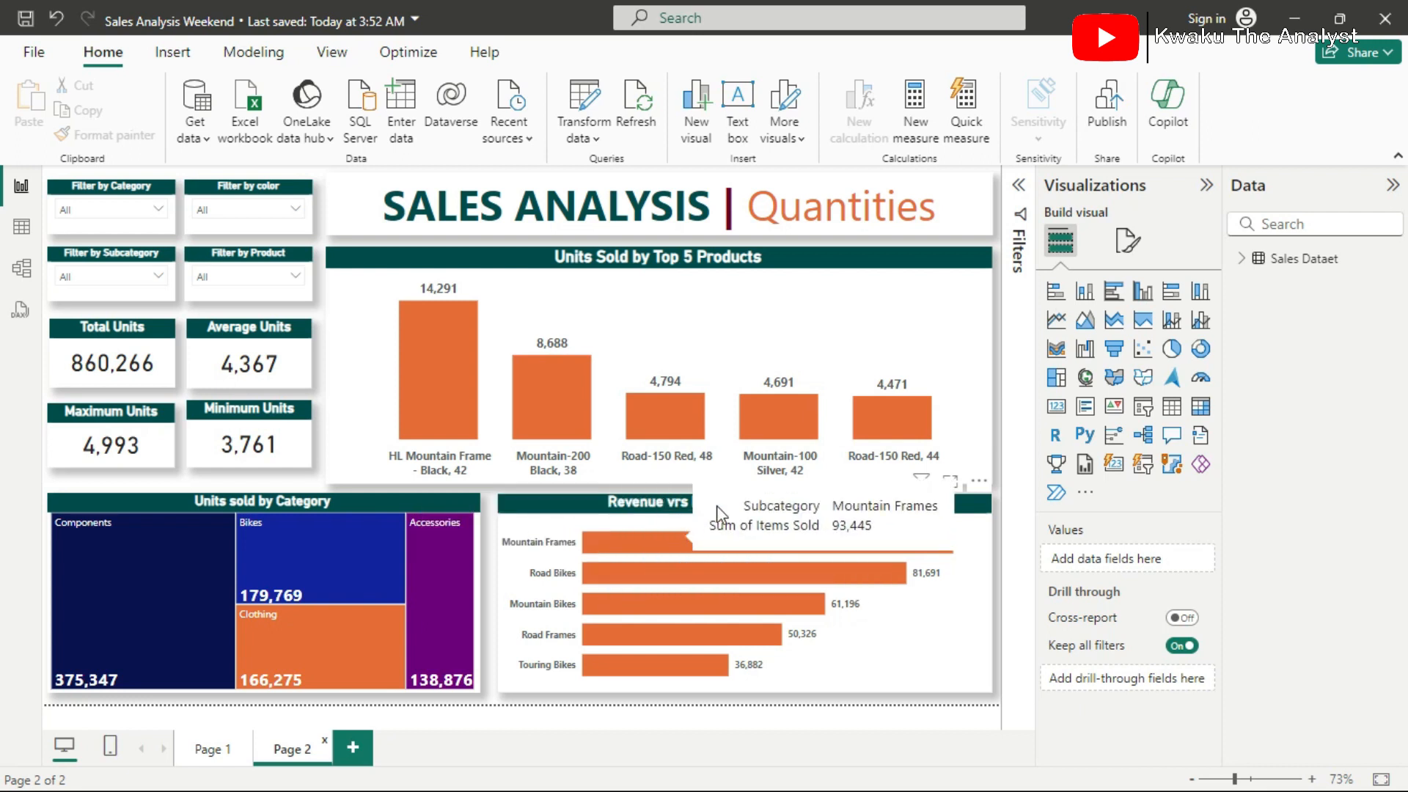
Open the title settings of the top 5 subcategories bar chart on Page 2 and remove the word "Revenue" from its title
left_click(677, 506)
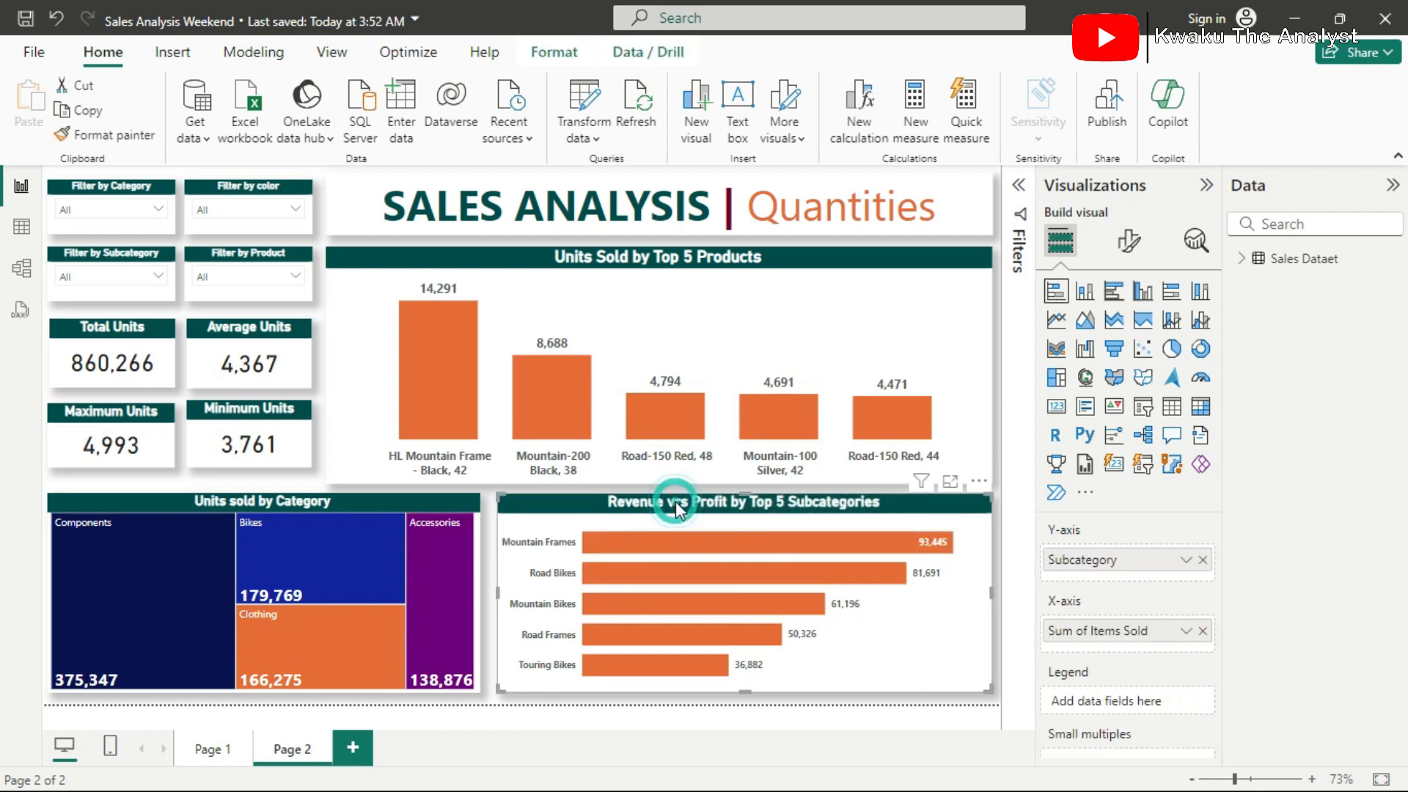
left_click(1130, 244)
left_click(1130, 339)
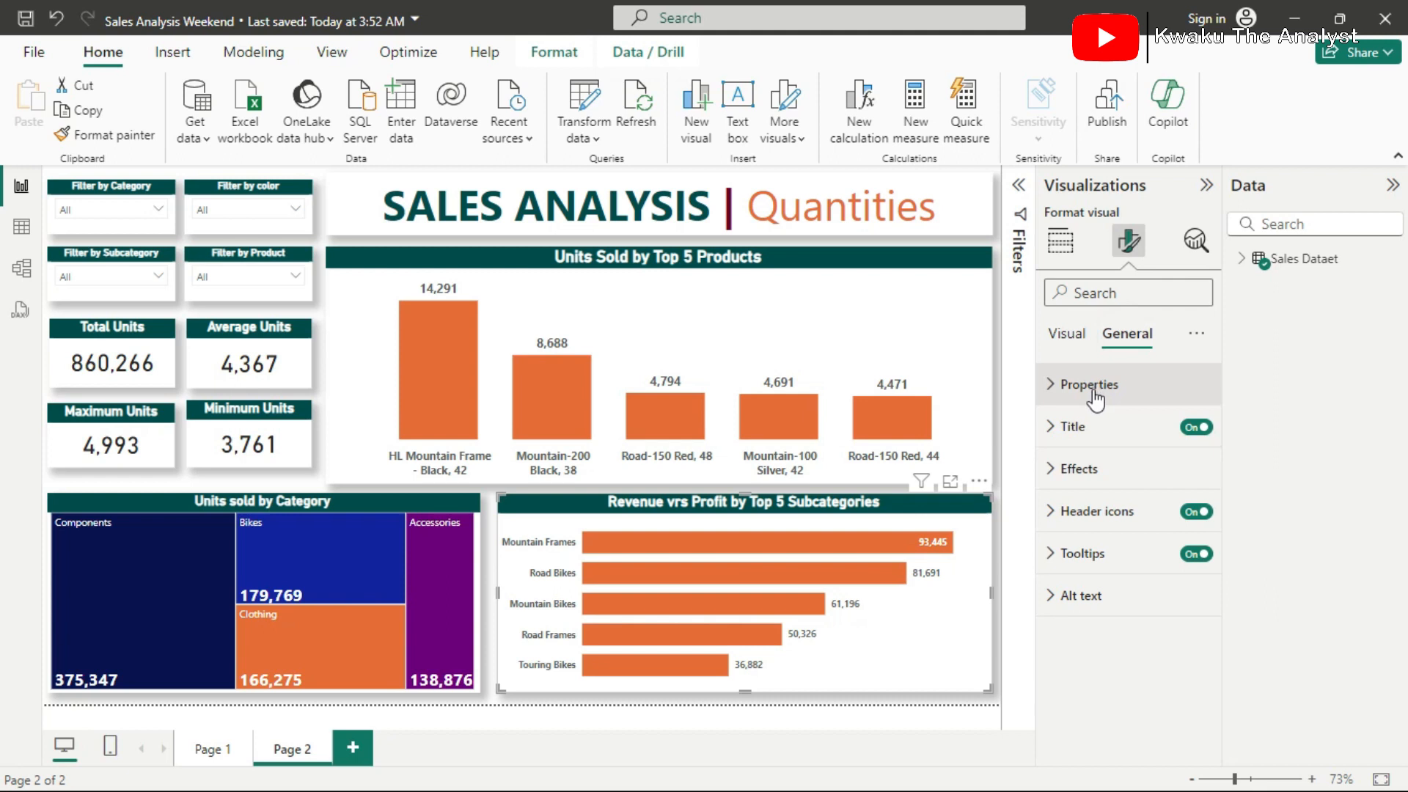
left_click(1080, 428)
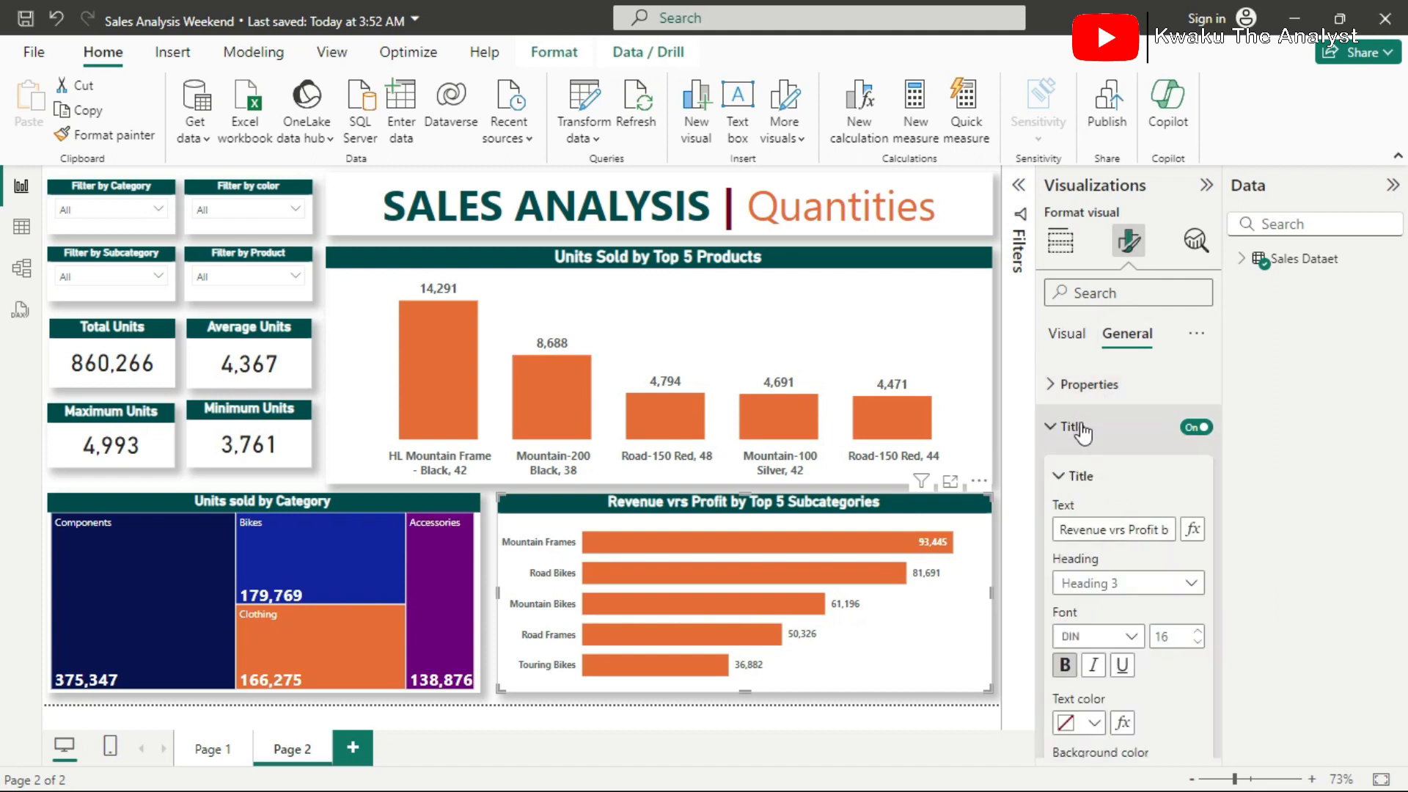
double_click(1087, 531)
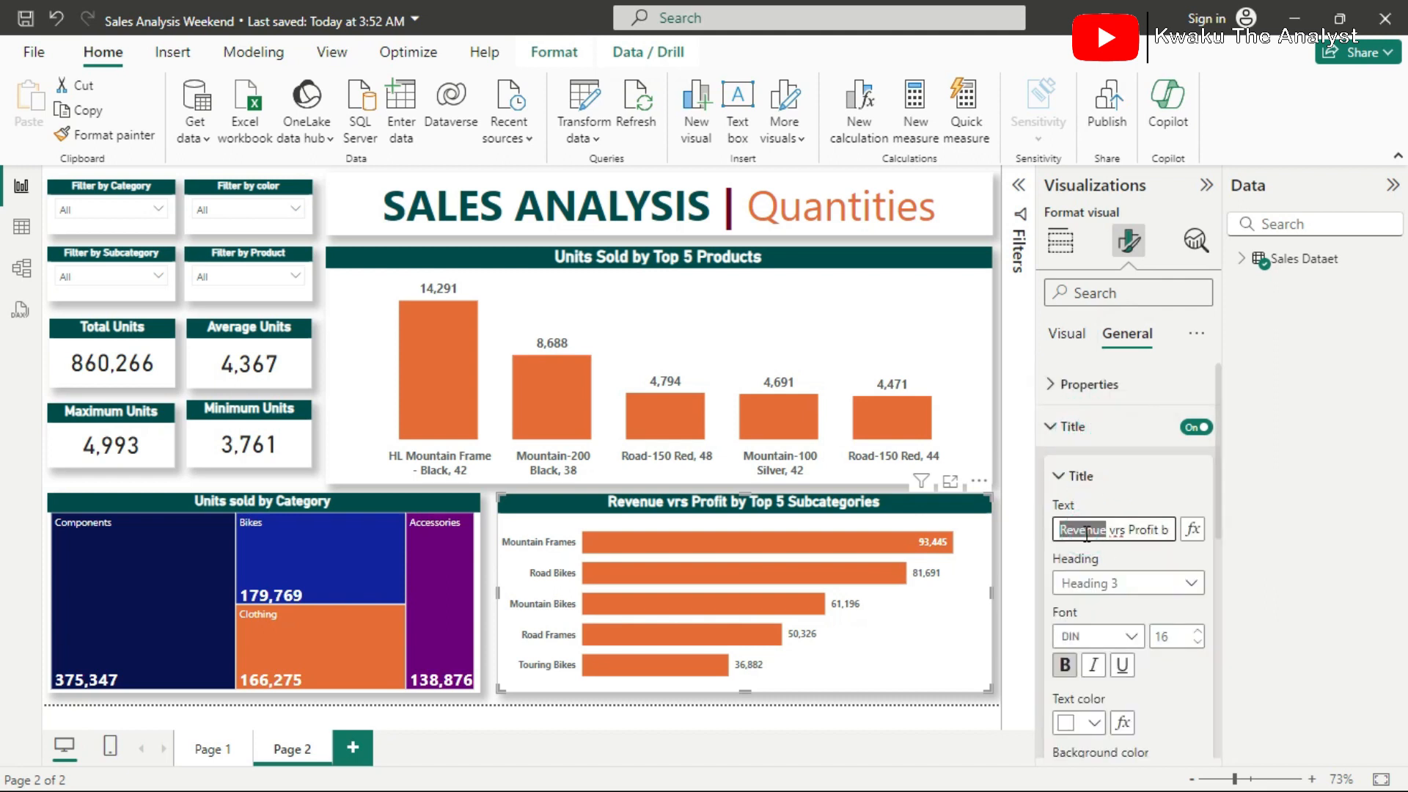
key("BackSpace")
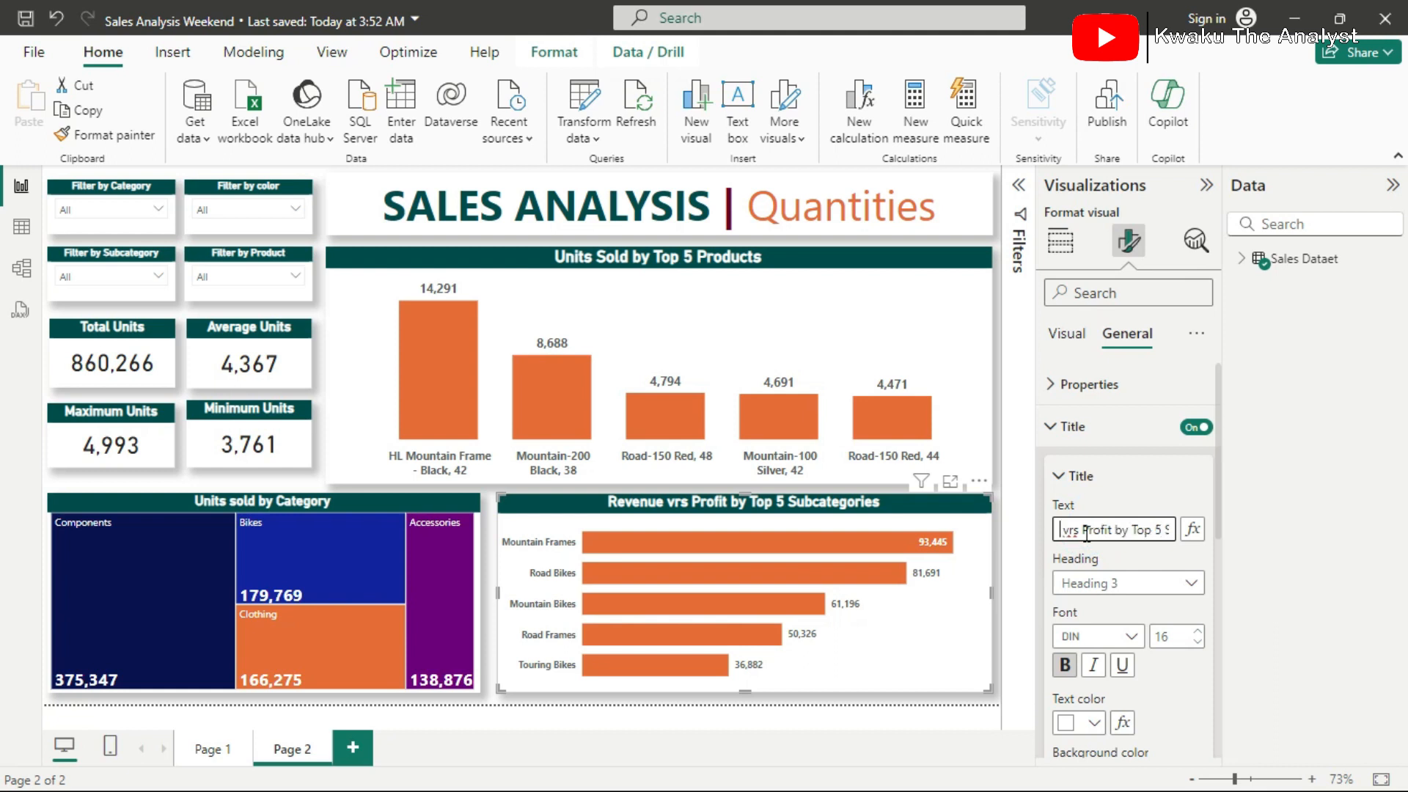
double_click(1101, 530)
key("BackSpace")
key("Delete")
key("Delete")
key("Delete")
key("Delete")
key("Delete")
key("Delete")
key("Delete")
key("Delete")
key("Delete")
key("Delete")
key("Delete")
key("Delete")
key("Delete")
key("Delete")
key("Delete")
key("Delete")
key("Delete")
key("Delete")
key("Delete")
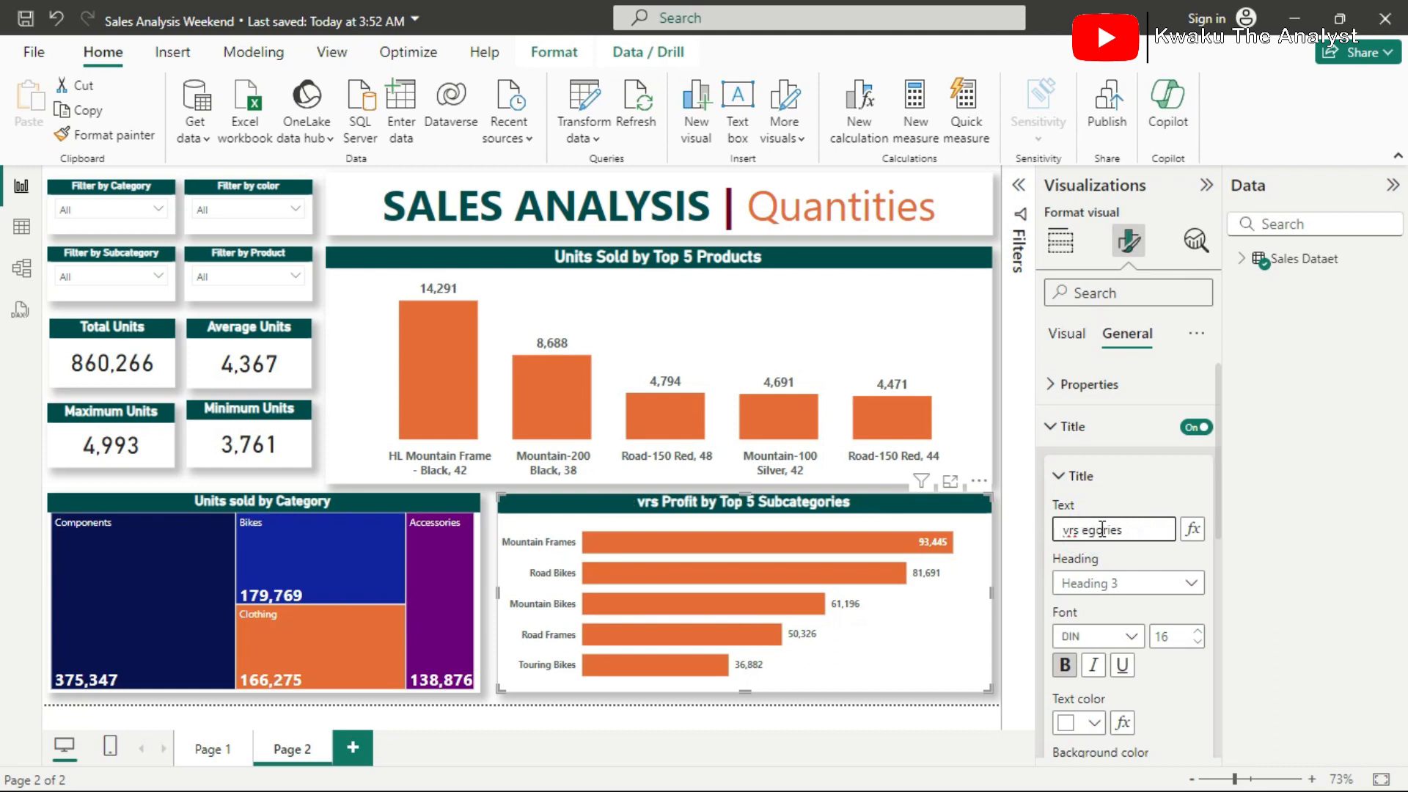
key("ctrl+z")
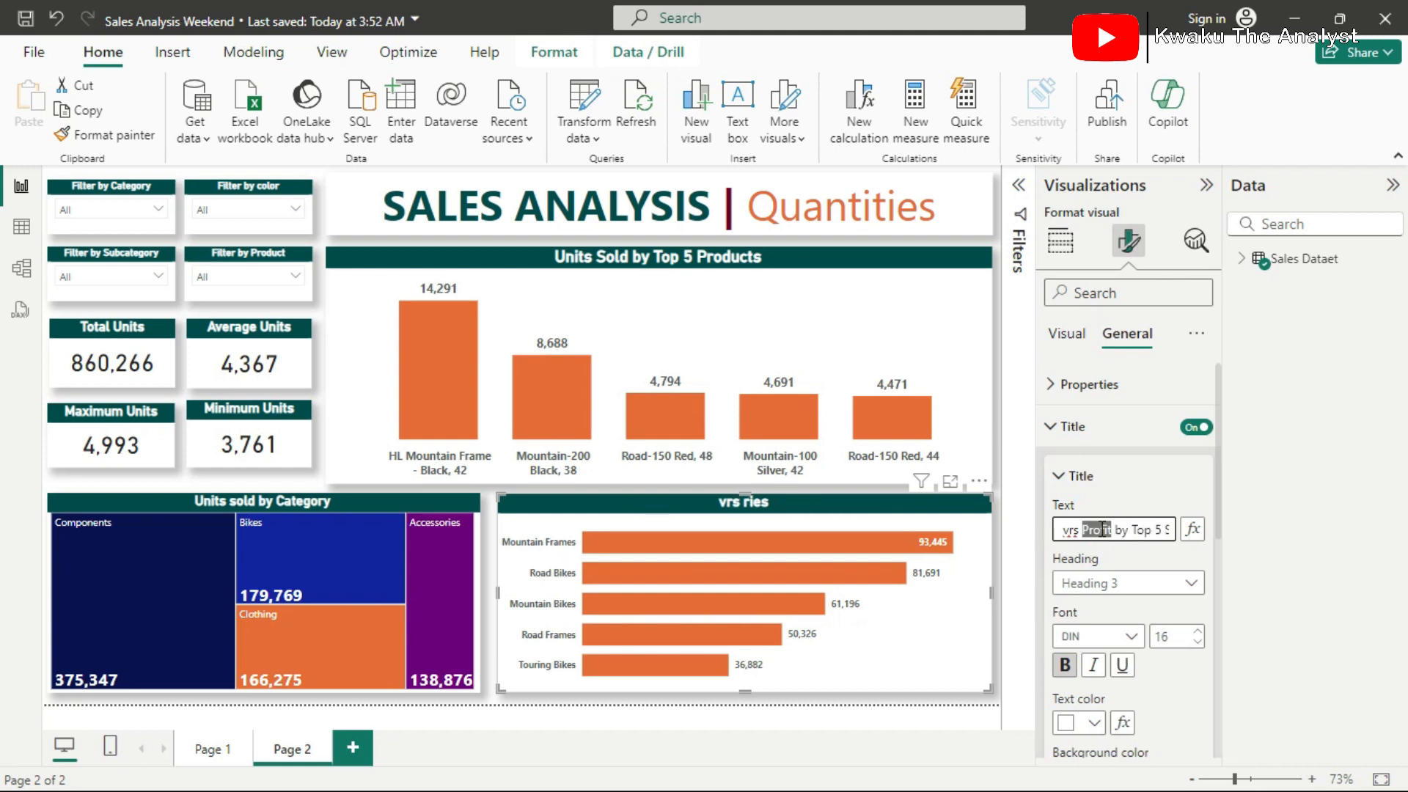
Replace "vrs Profit" in the subcategories chart title so it reads "Count of Products by Top 5 Subcategories"
key("BackSpace")
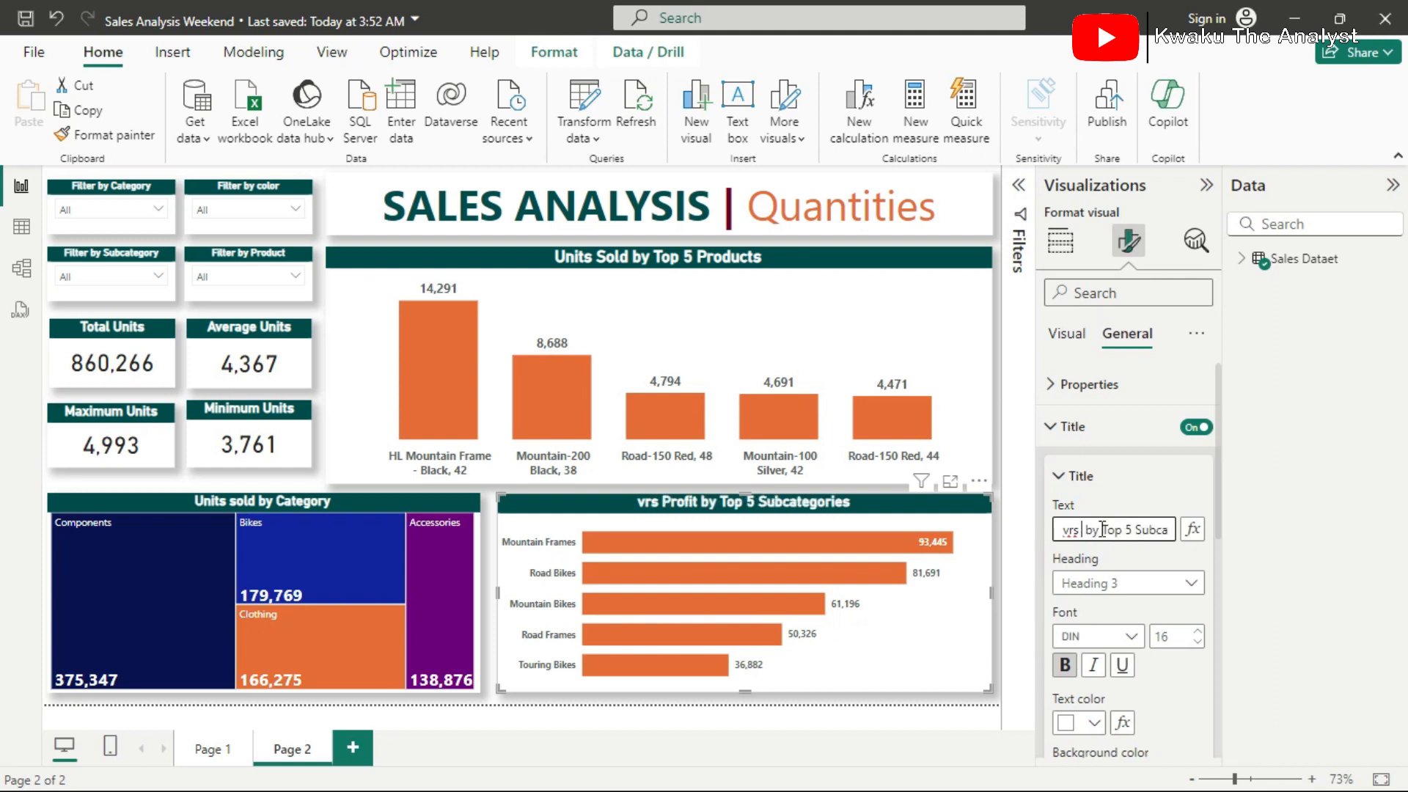
key("BackSpace")
key("BackSpace")
key("BackSpace")
key("BackSpace")
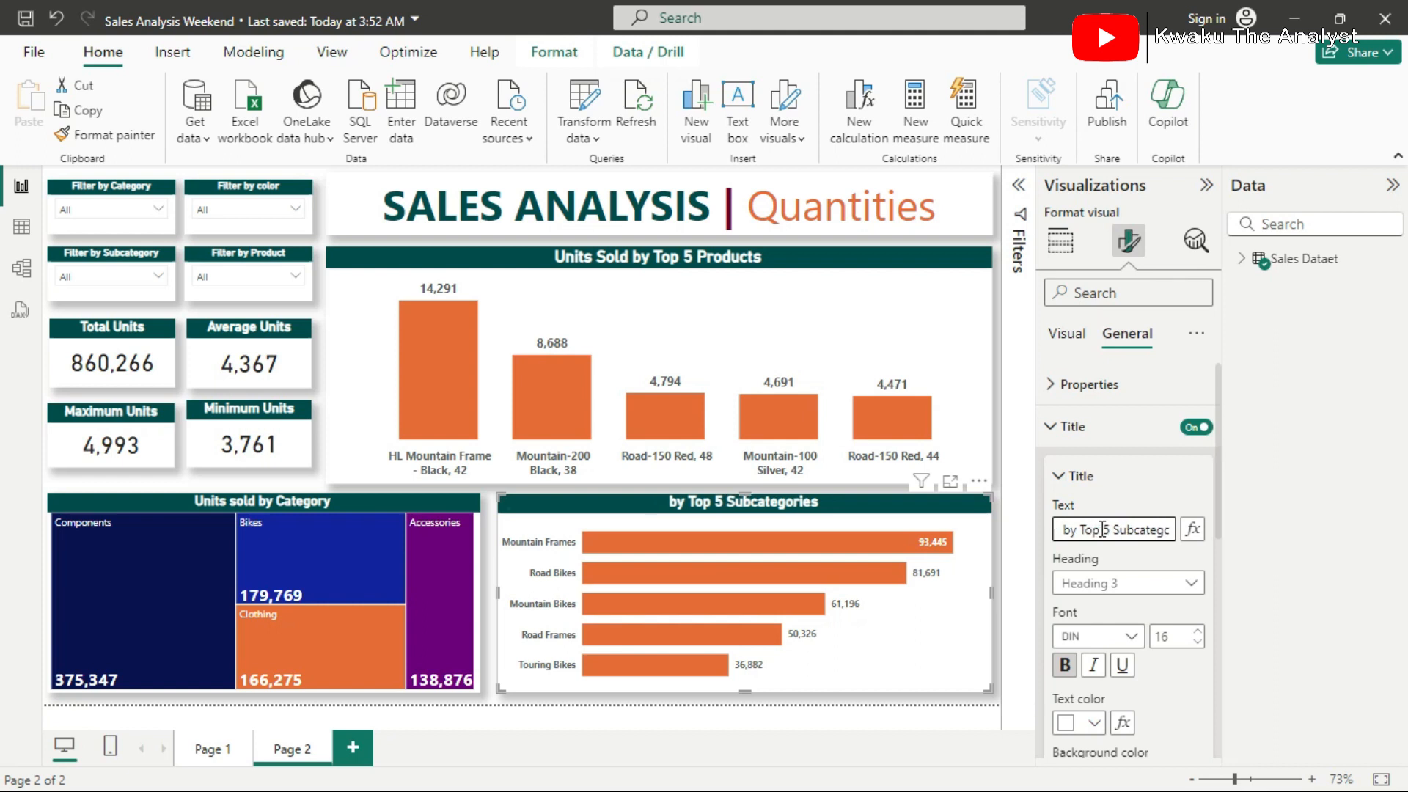
type("Count of")
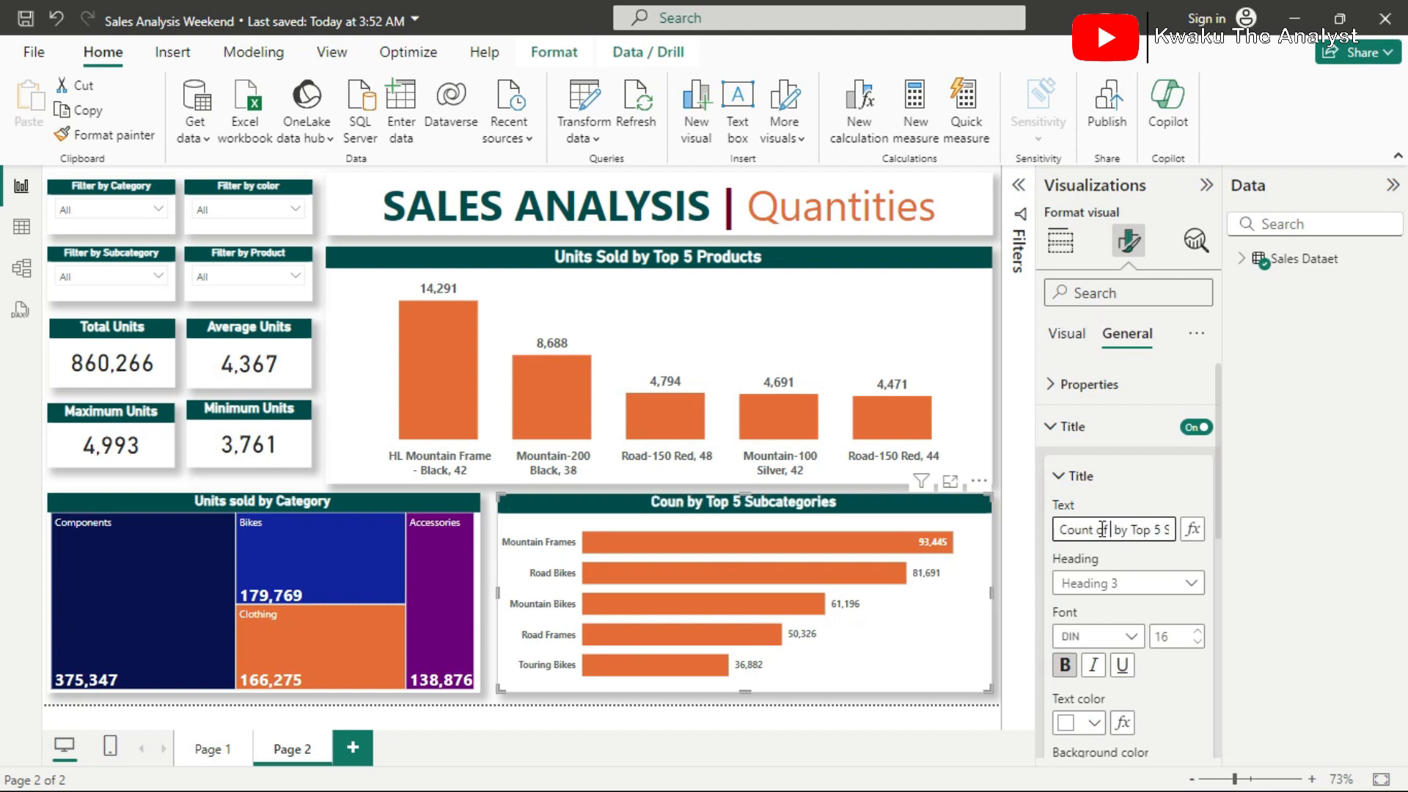
type(" Pro")
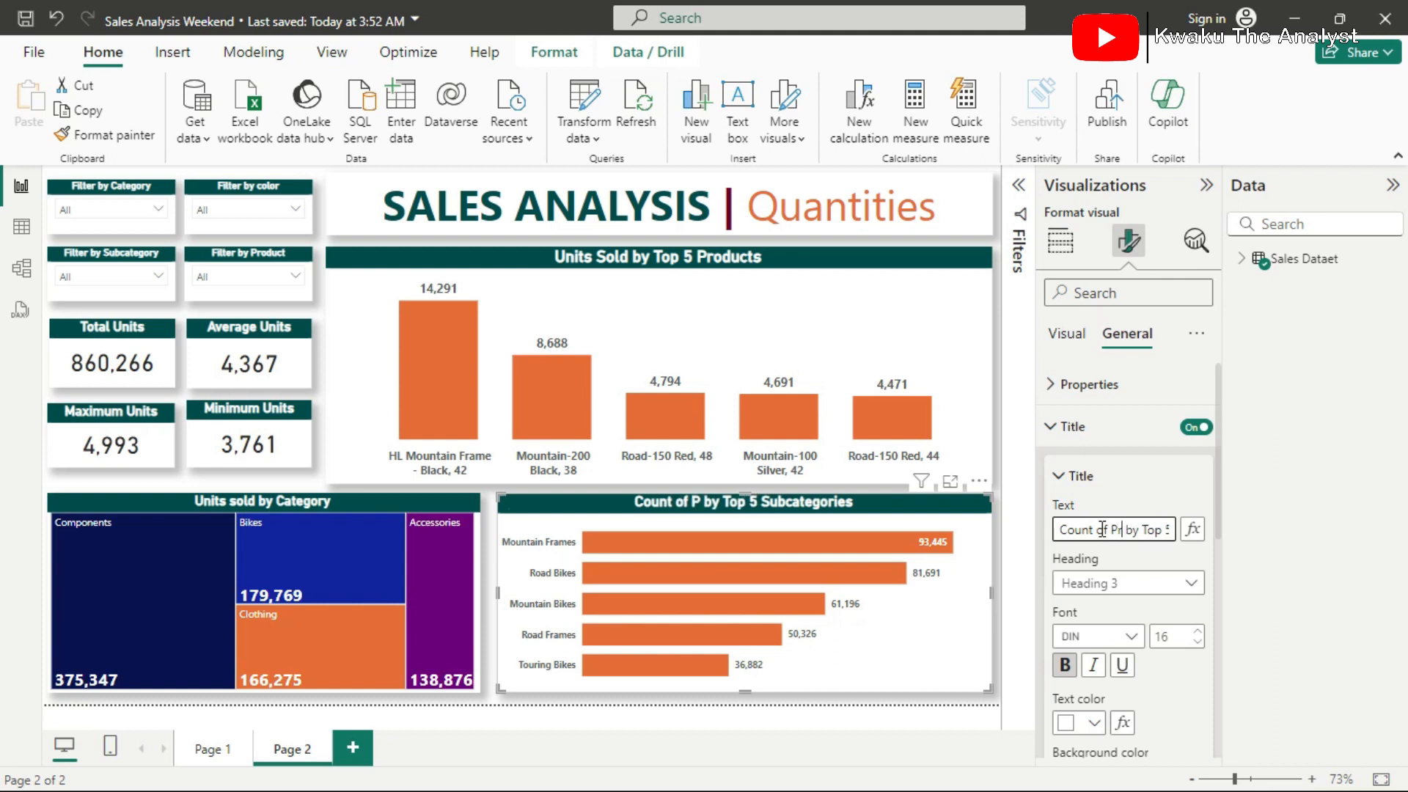
type("ducts")
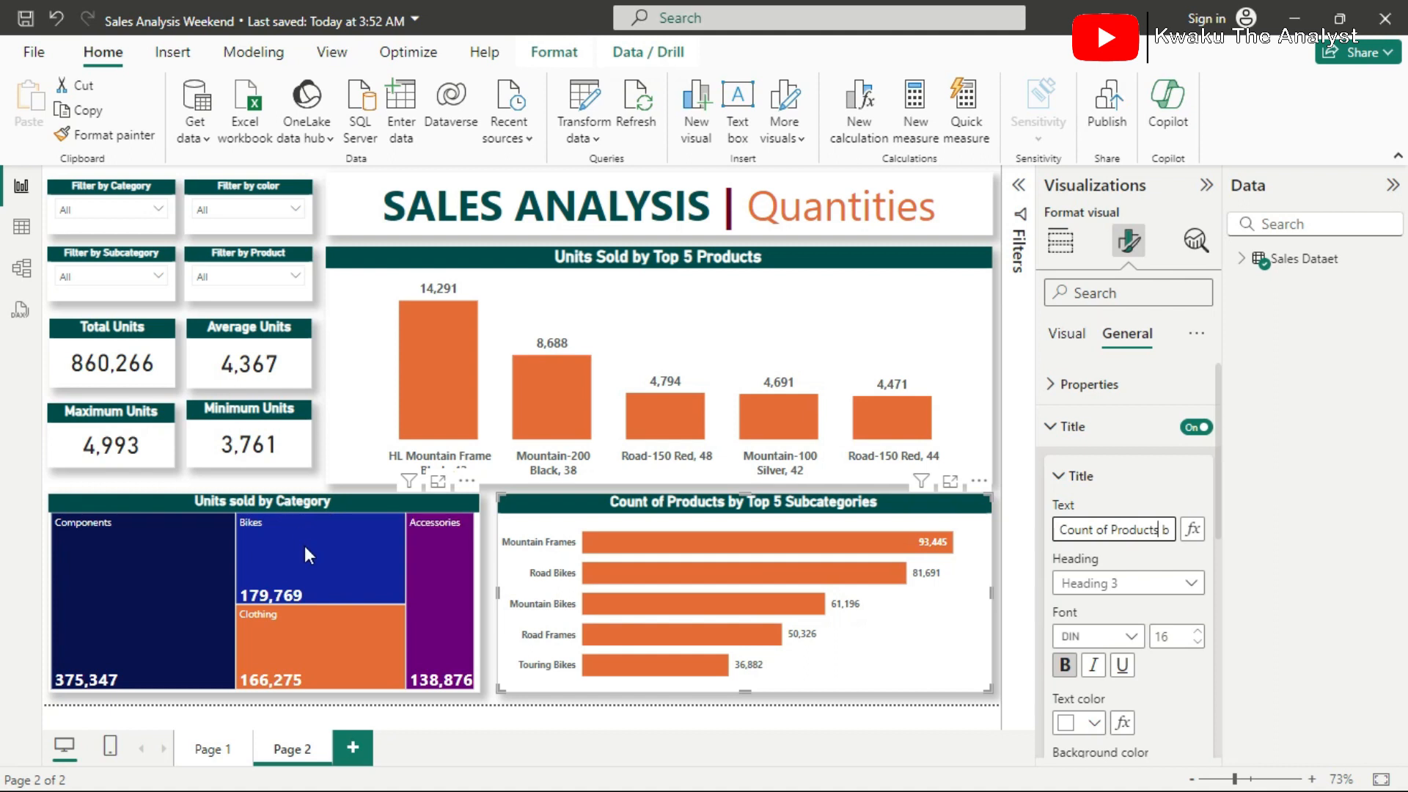
Return to Page 1 and filter the revenue and profit report to the Bikes category
mouse_move(301, 592)
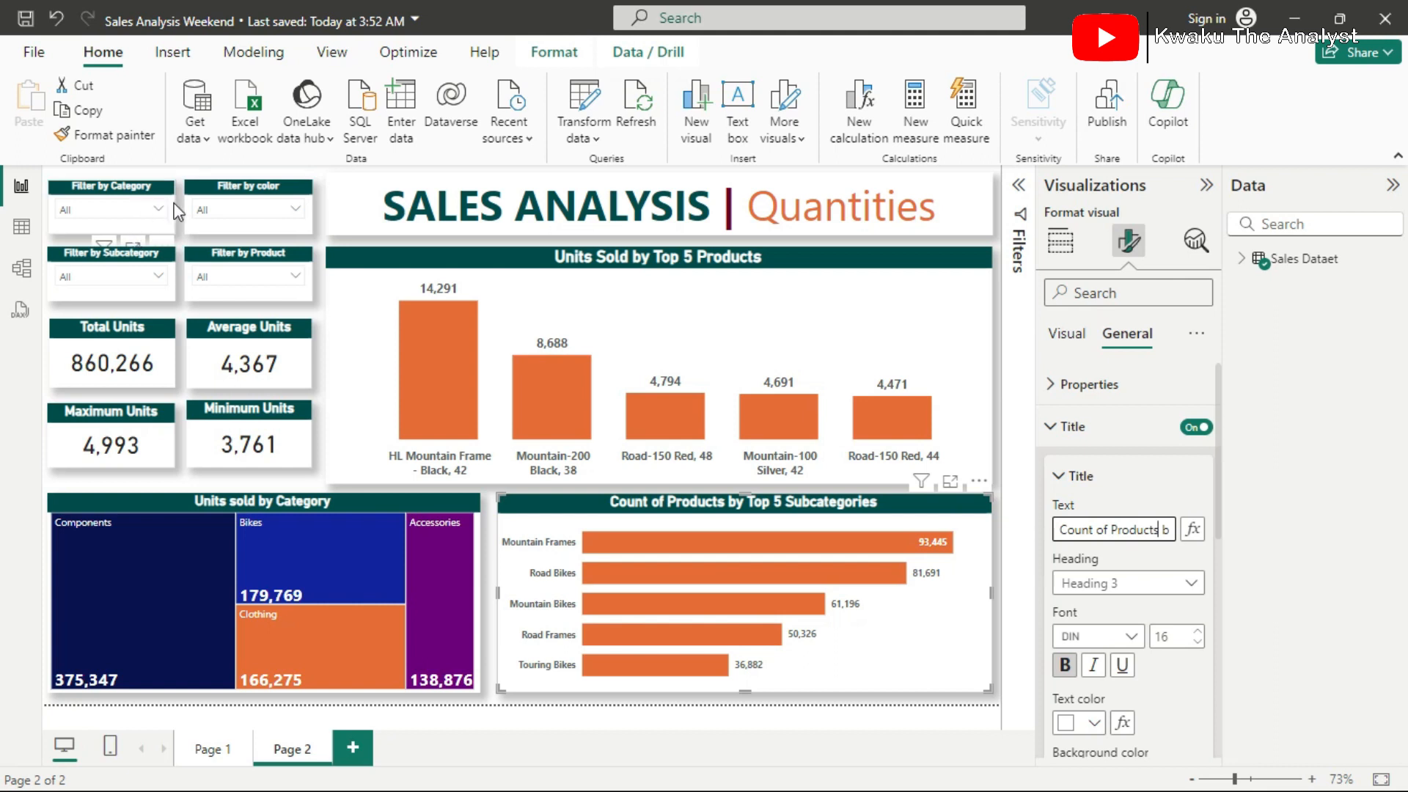
left_click(220, 752)
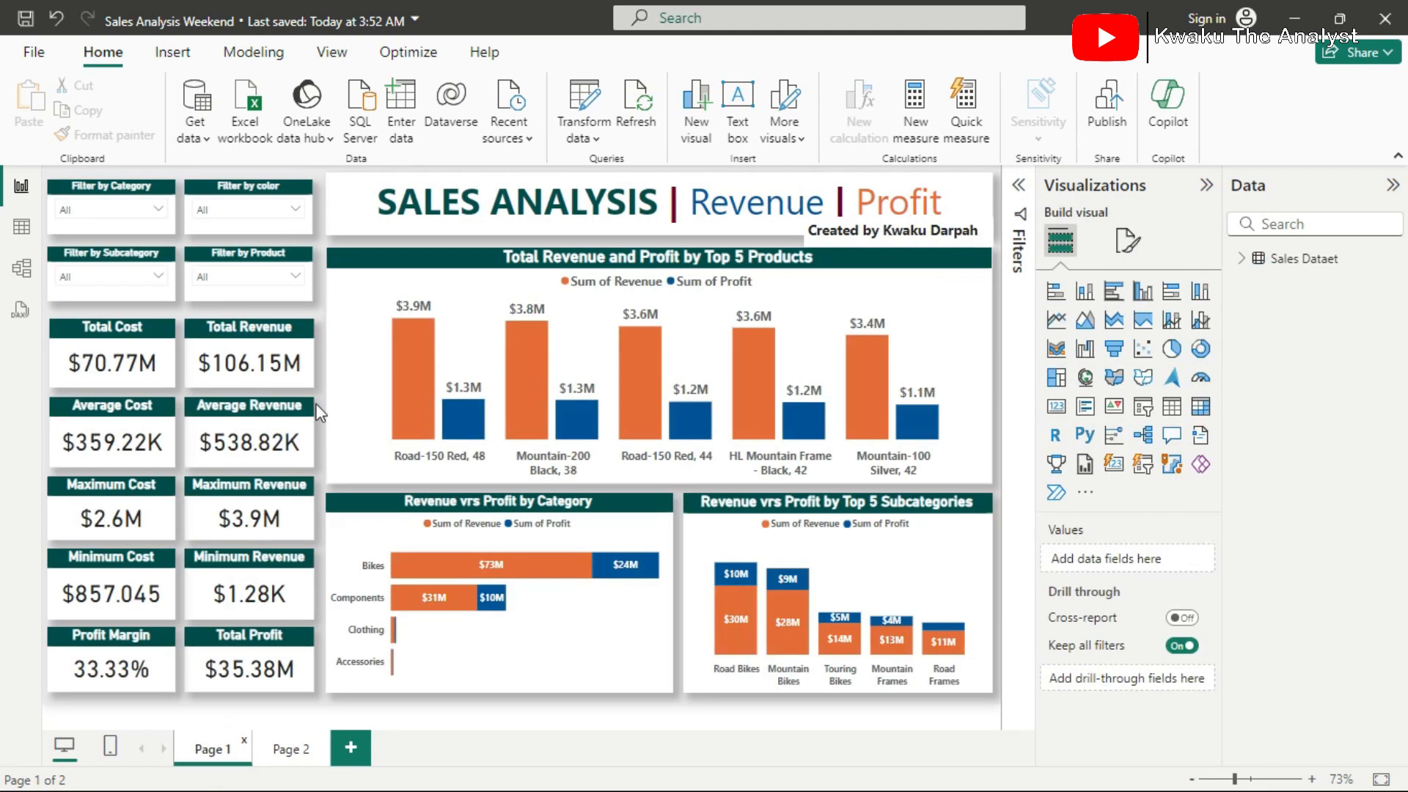
left_click(160, 211)
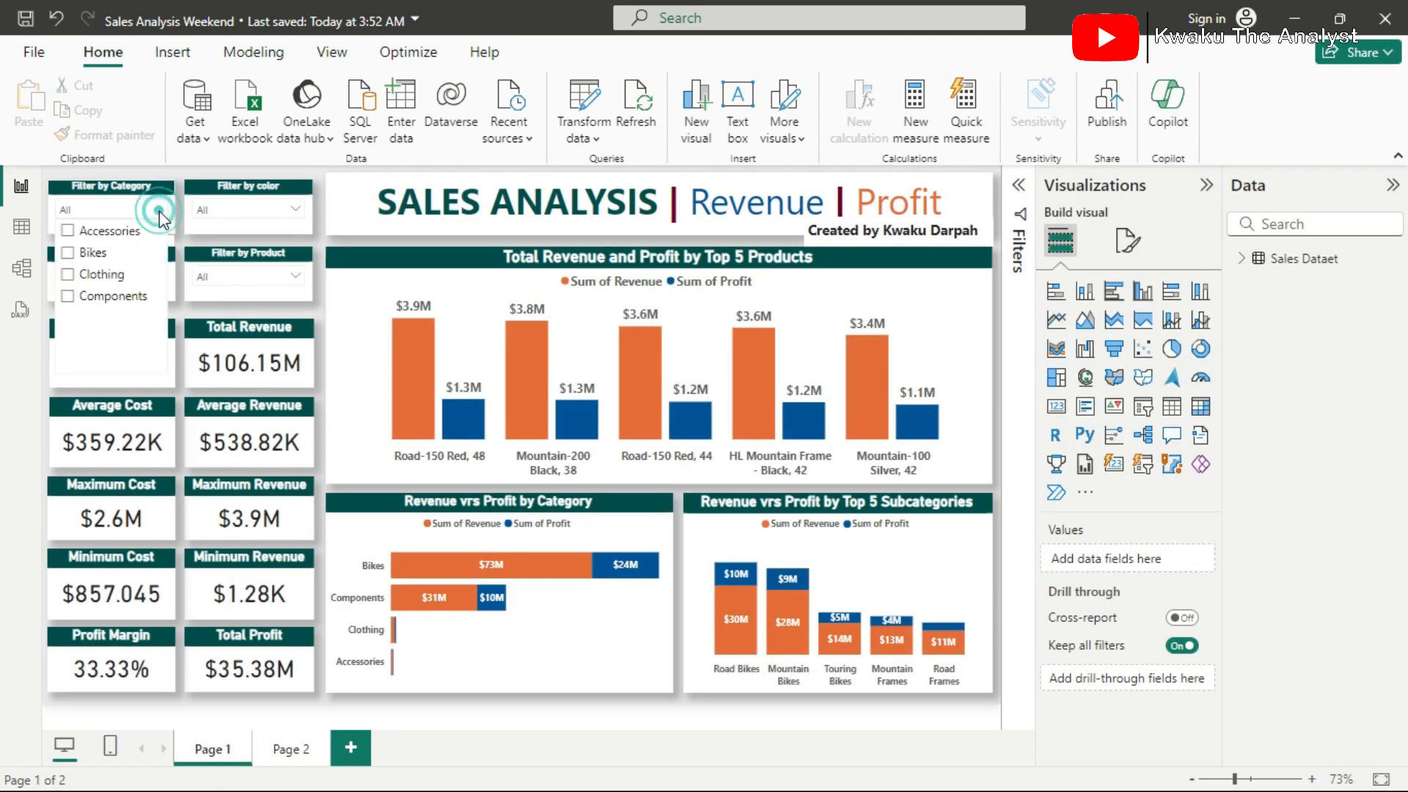
left_click(71, 257)
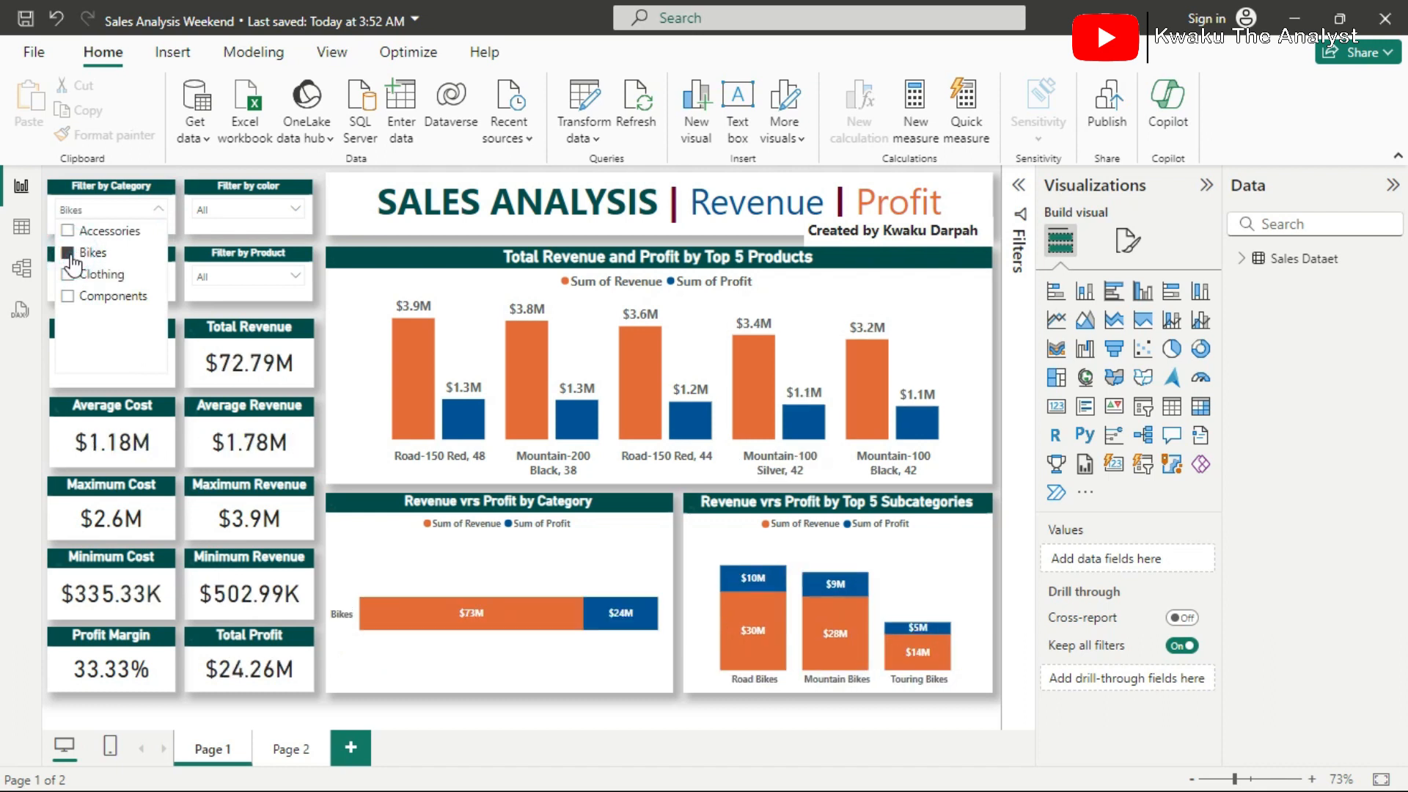
Filter the Page 1 report by the color Blue and open the list of available subcategories
left_click(295, 208)
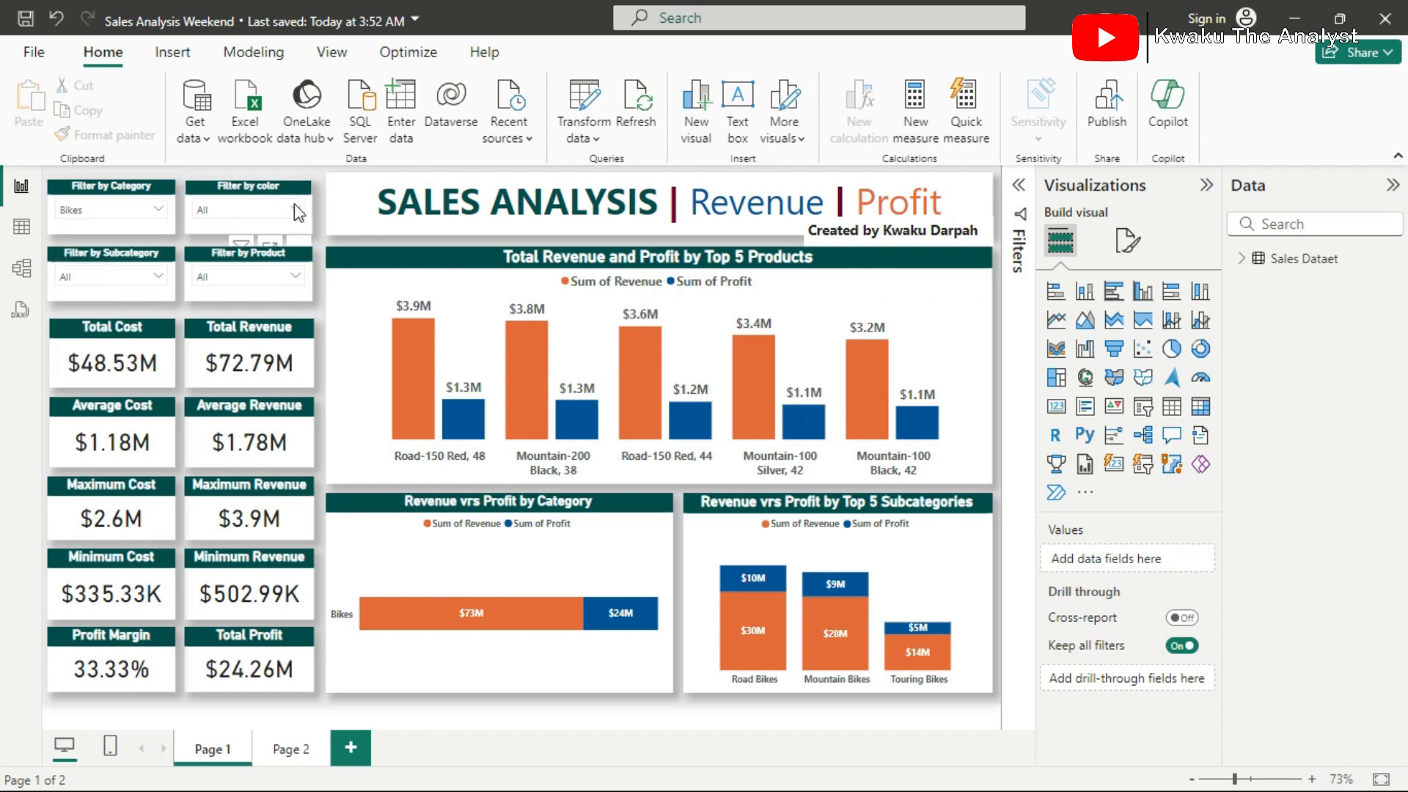
left_click(294, 205)
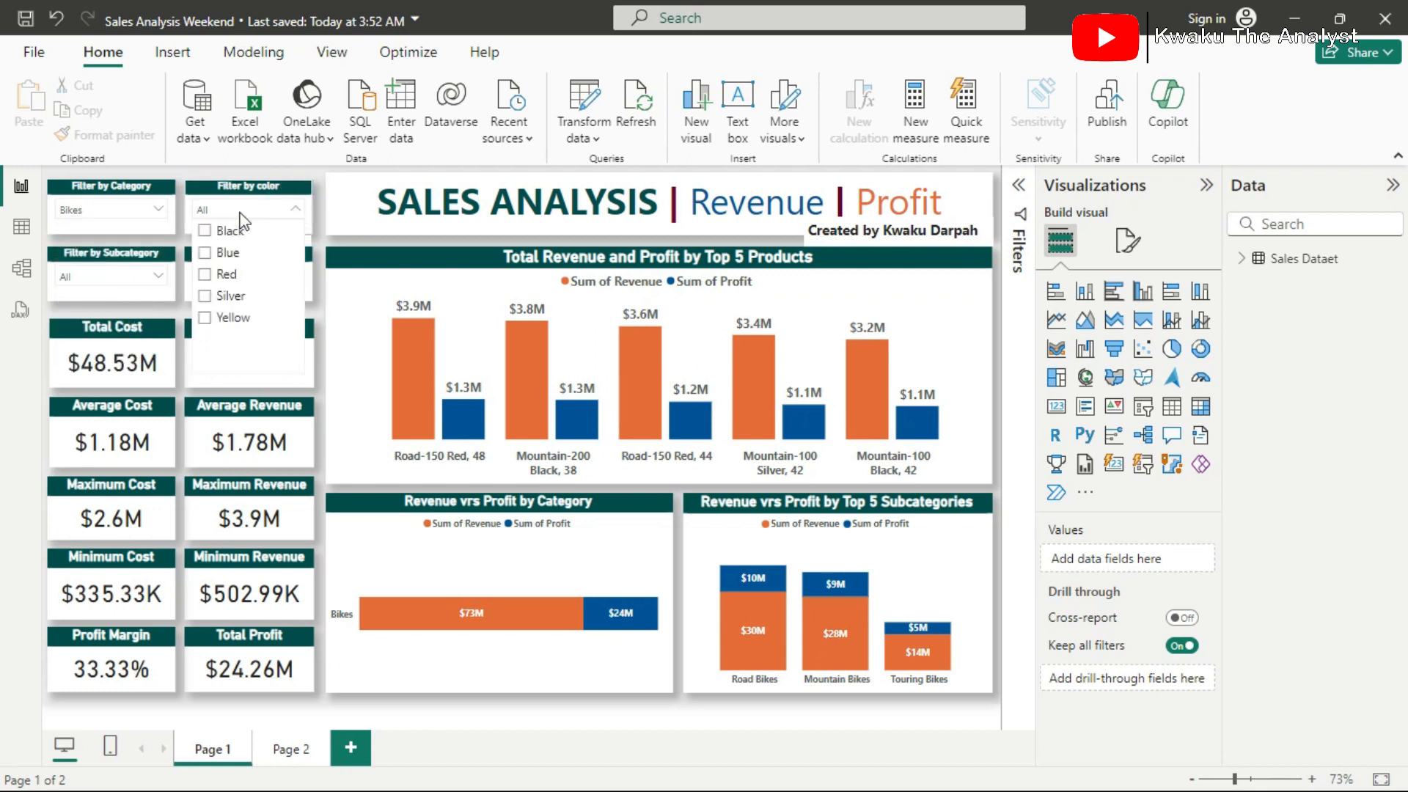
left_click(206, 254)
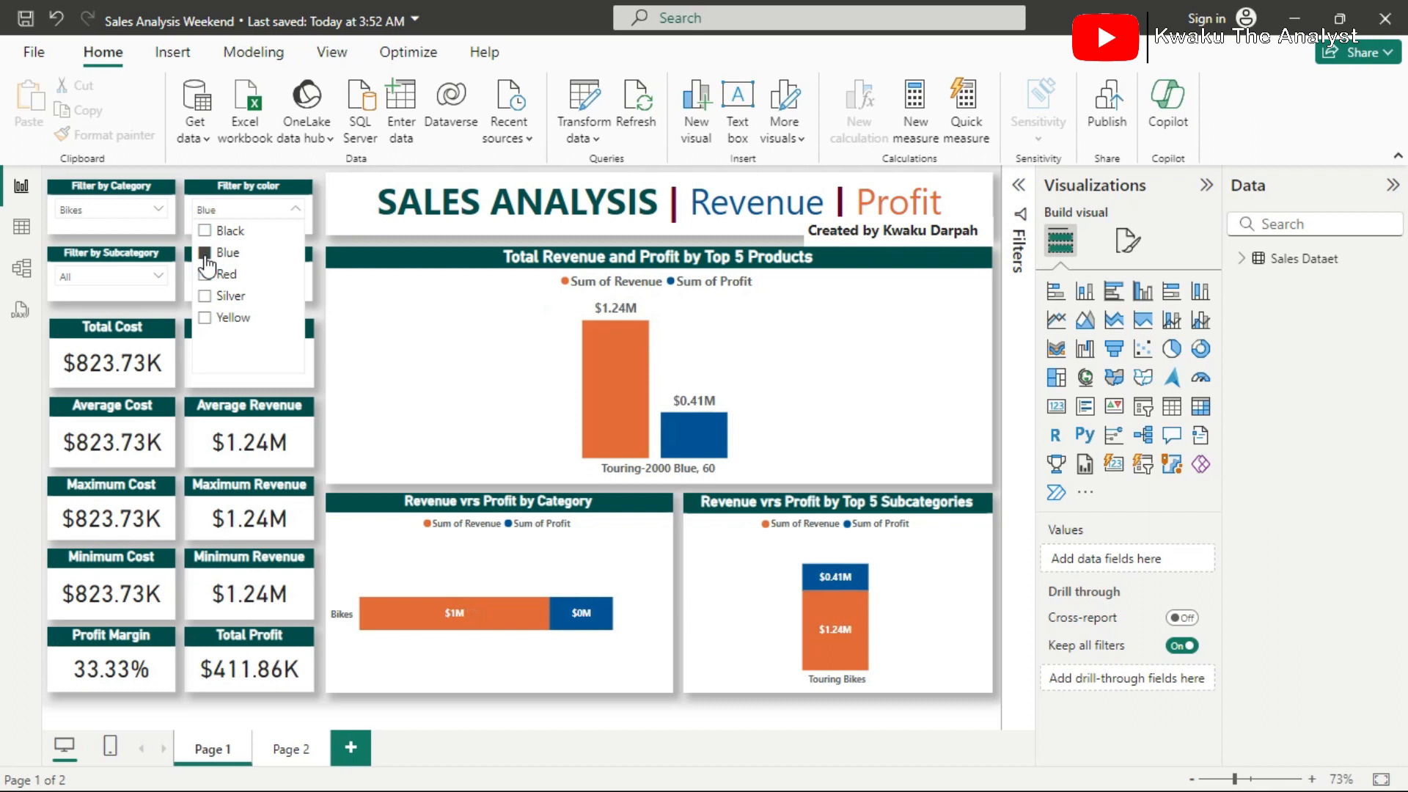
left_click(154, 280)
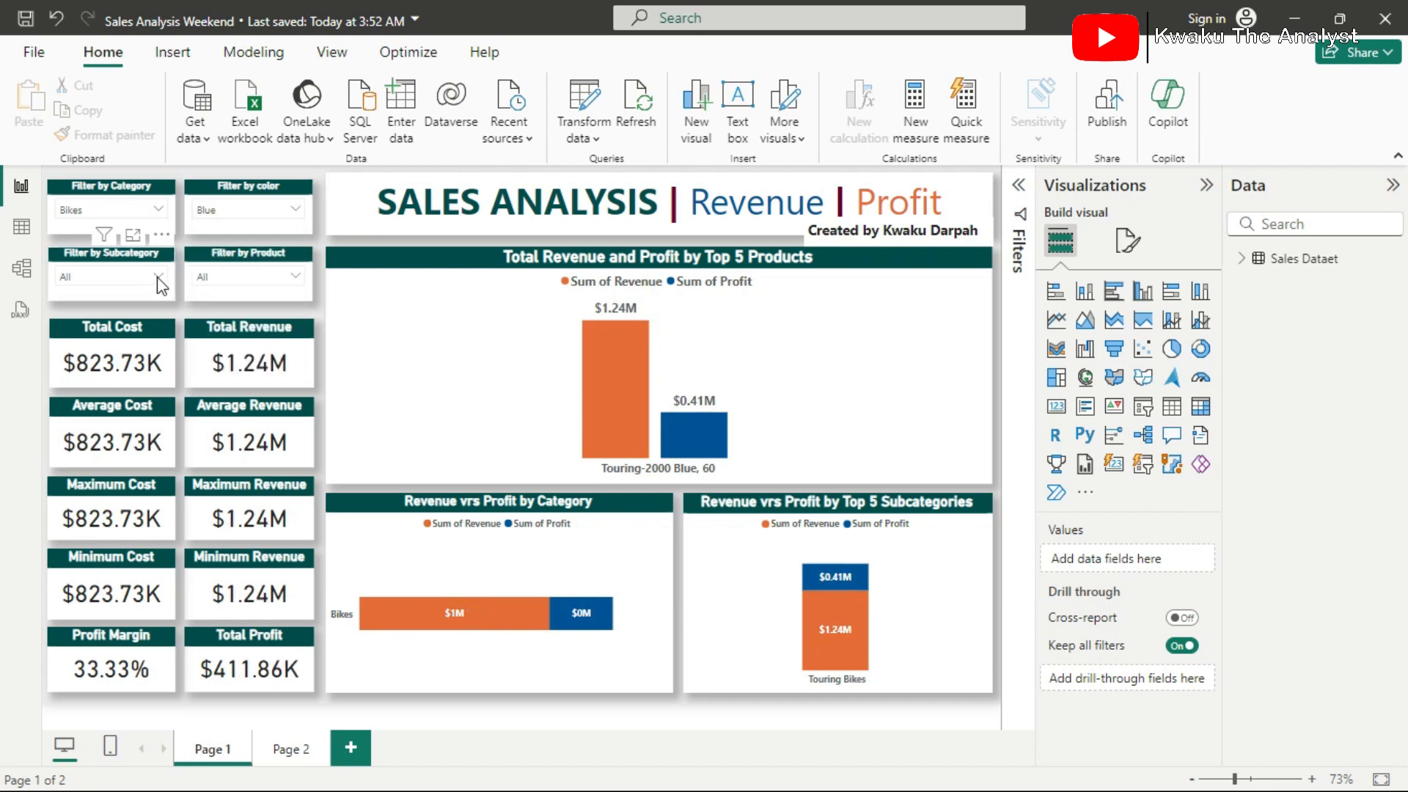
left_click(157, 276)
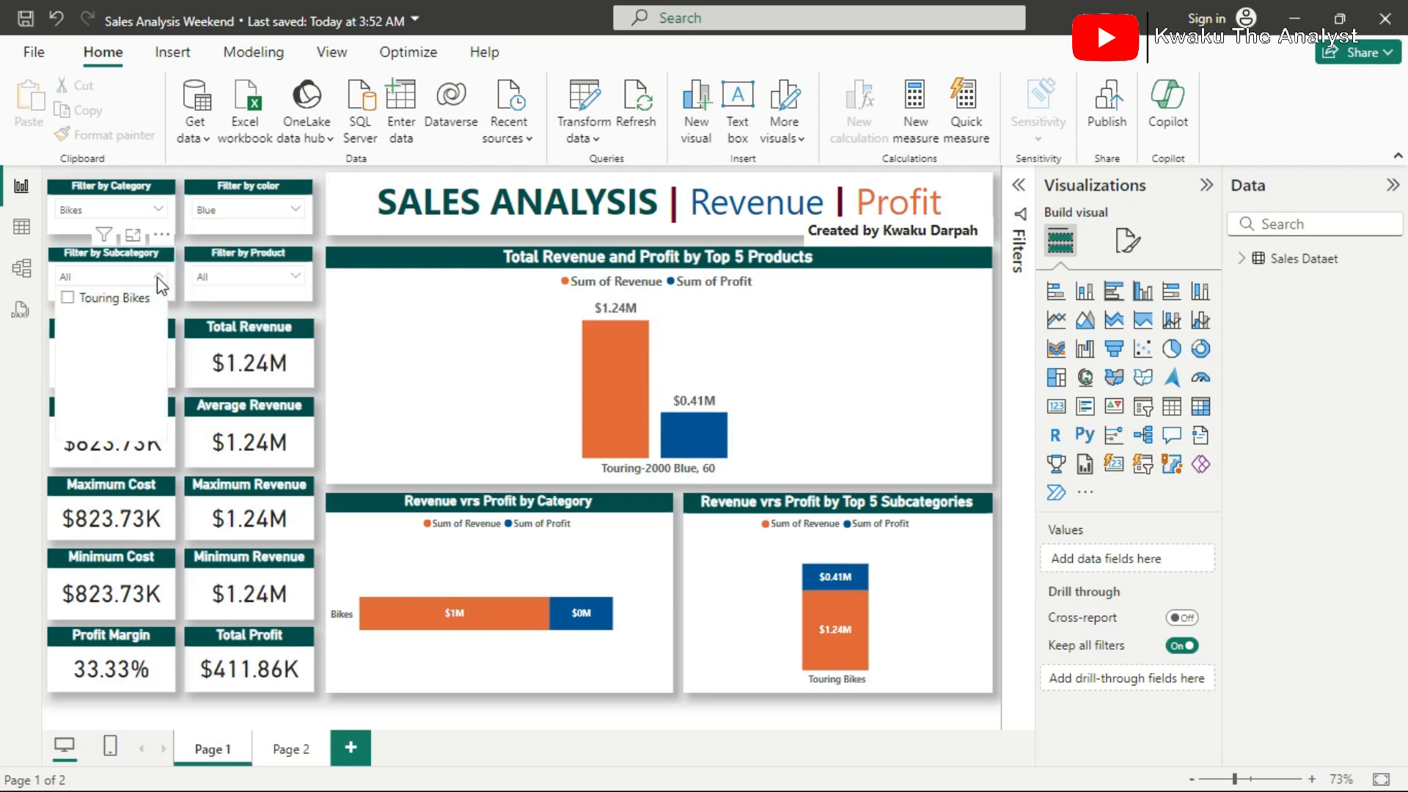
Clear the Bikes selection from the category filter and the Blue selection from the color filter on Page 1
right_click(130, 198)
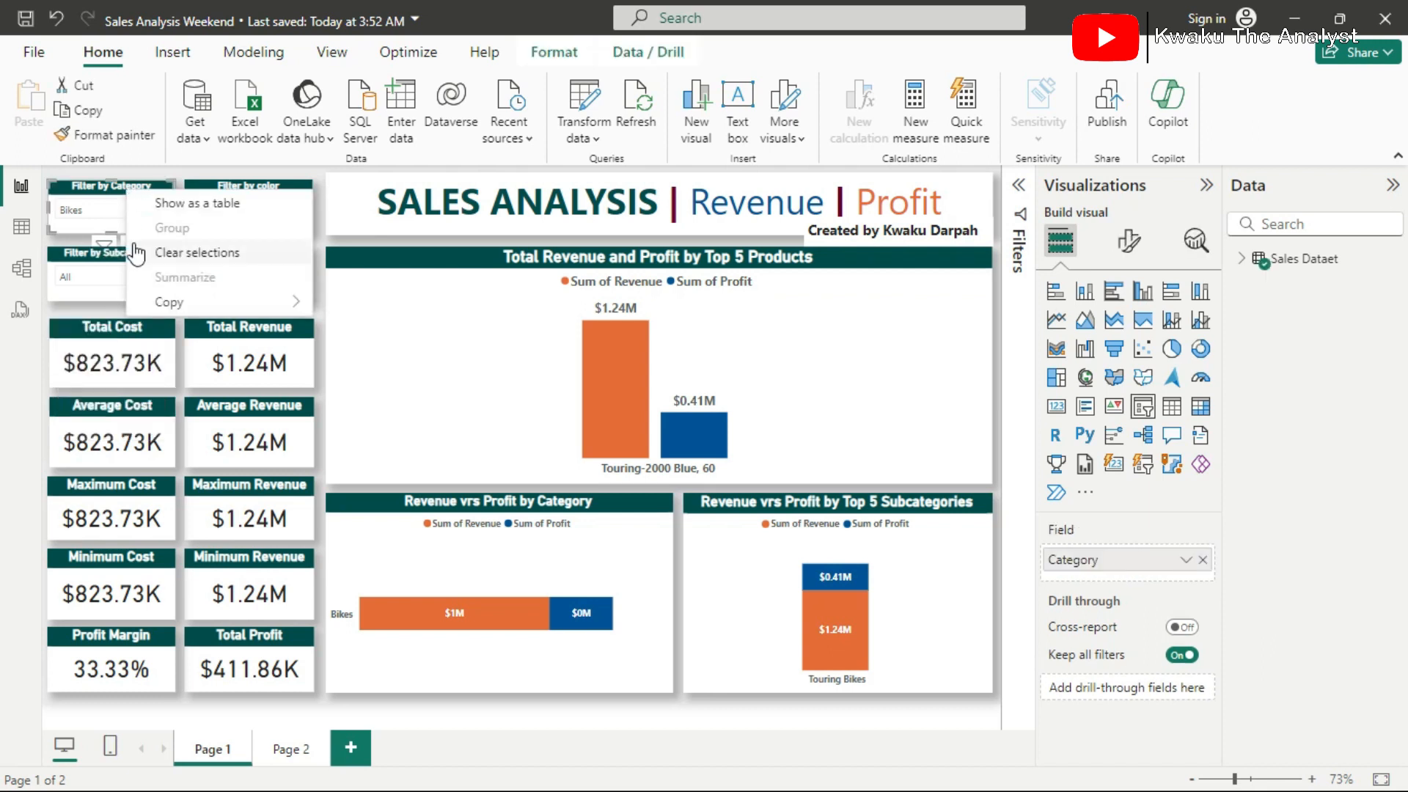
left_click(169, 252)
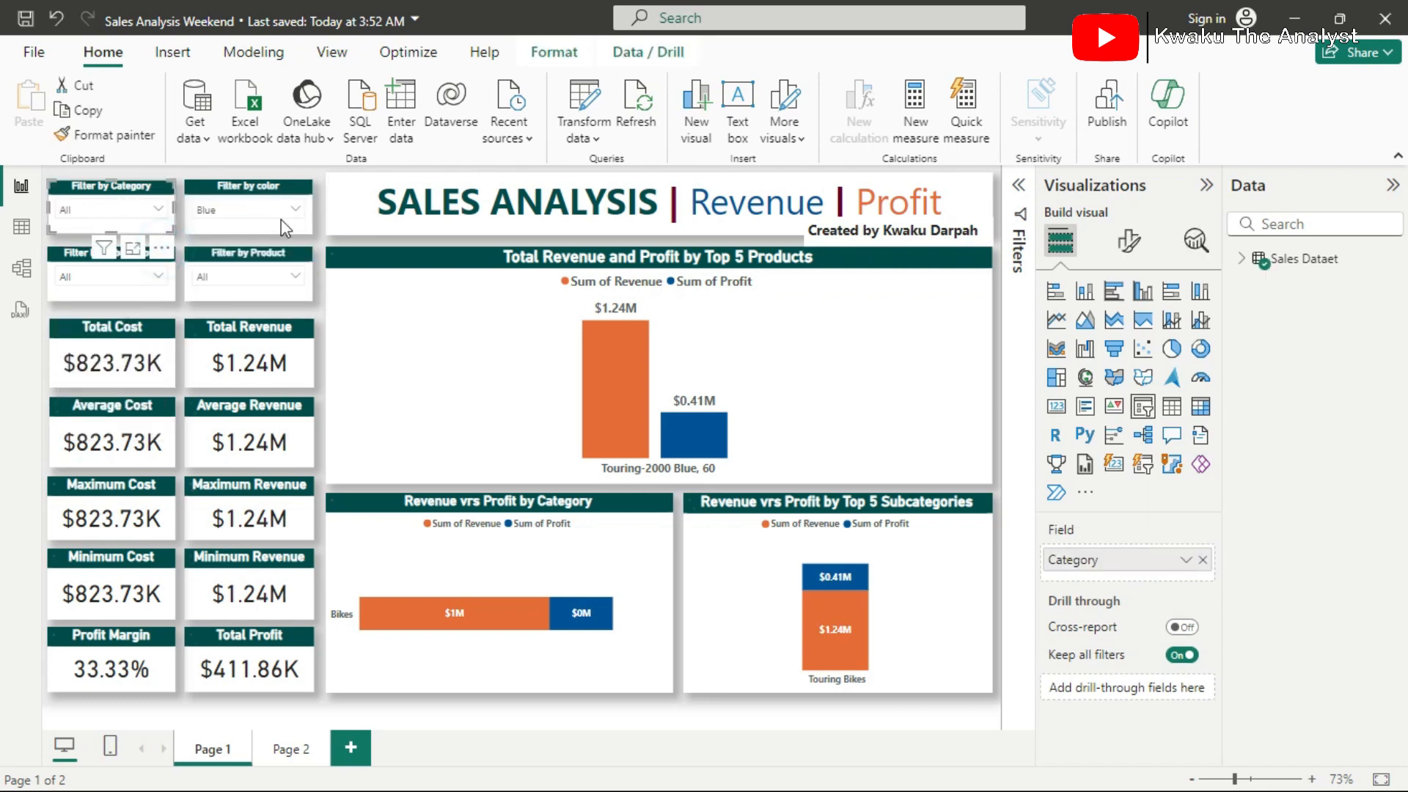
right_click(243, 231)
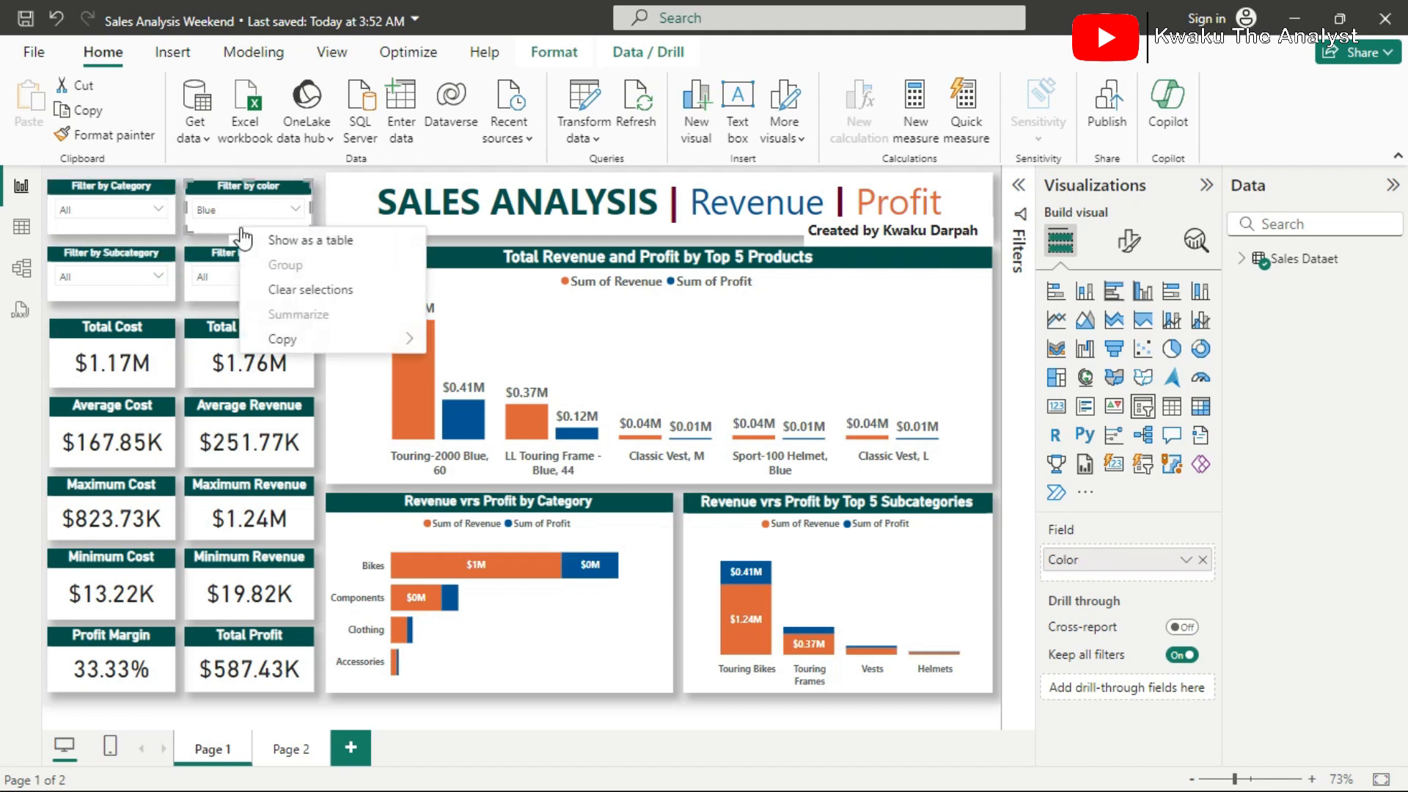
left_click(279, 291)
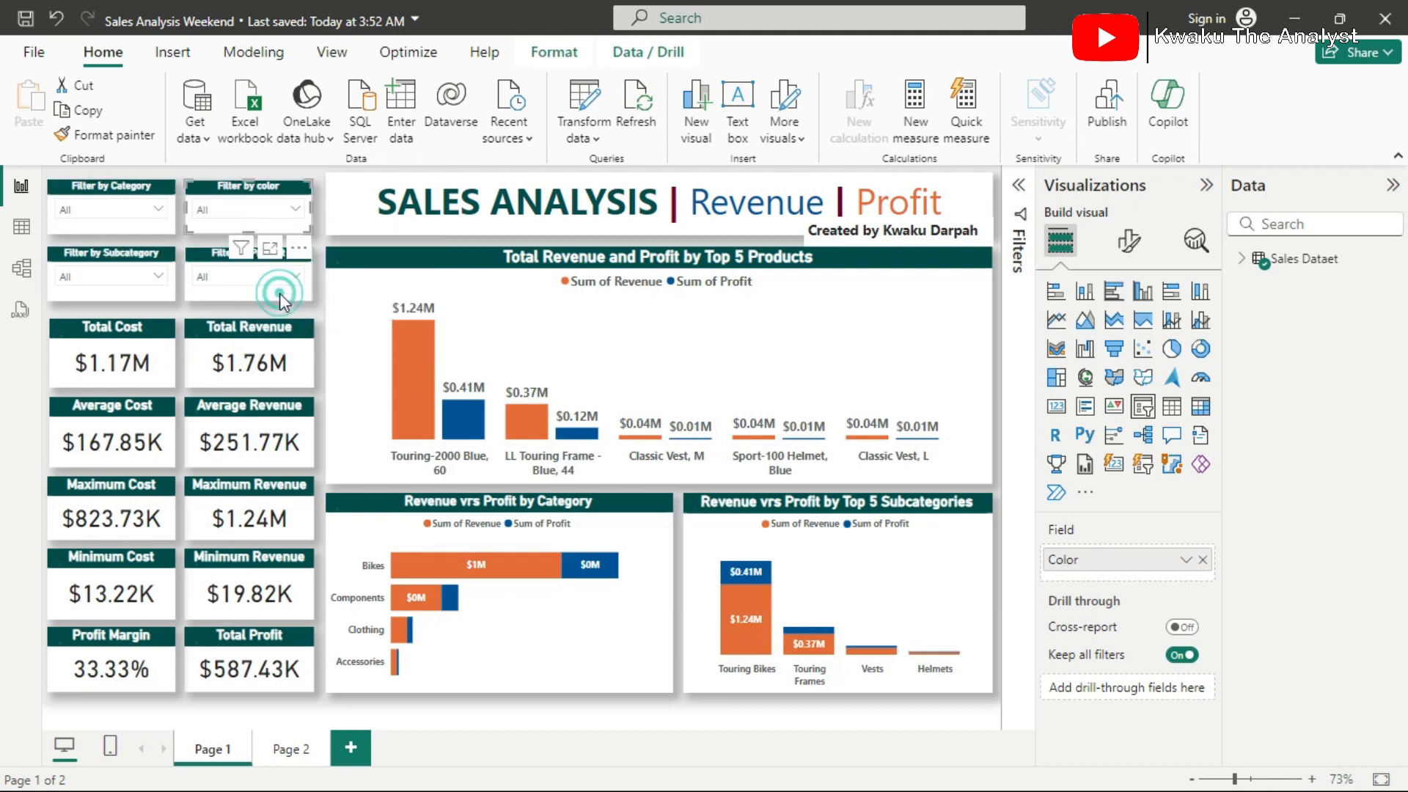
Look through the available options of the subcategory filter and the product filter on Page 1
left_click(148, 280)
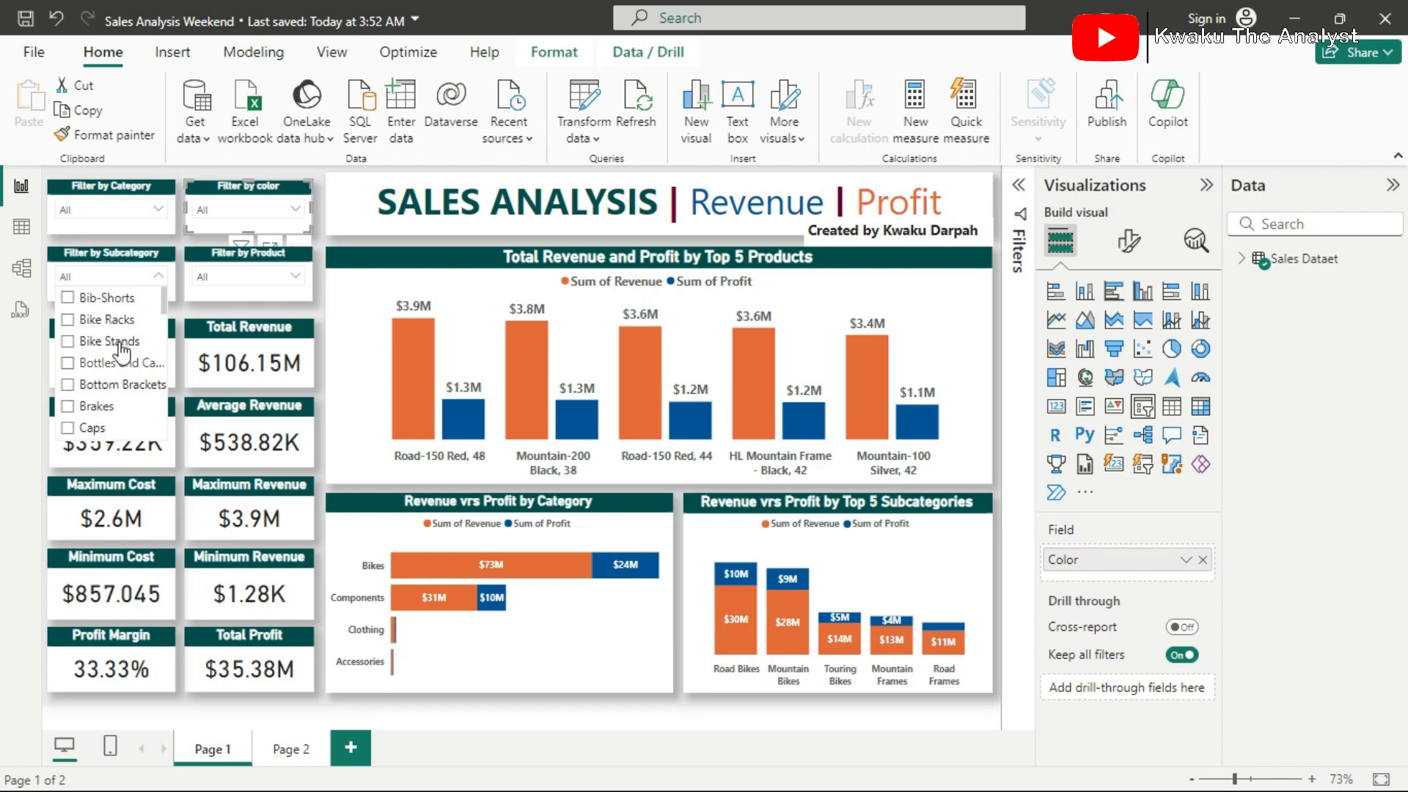
left_click(296, 278)
left_click(296, 279)
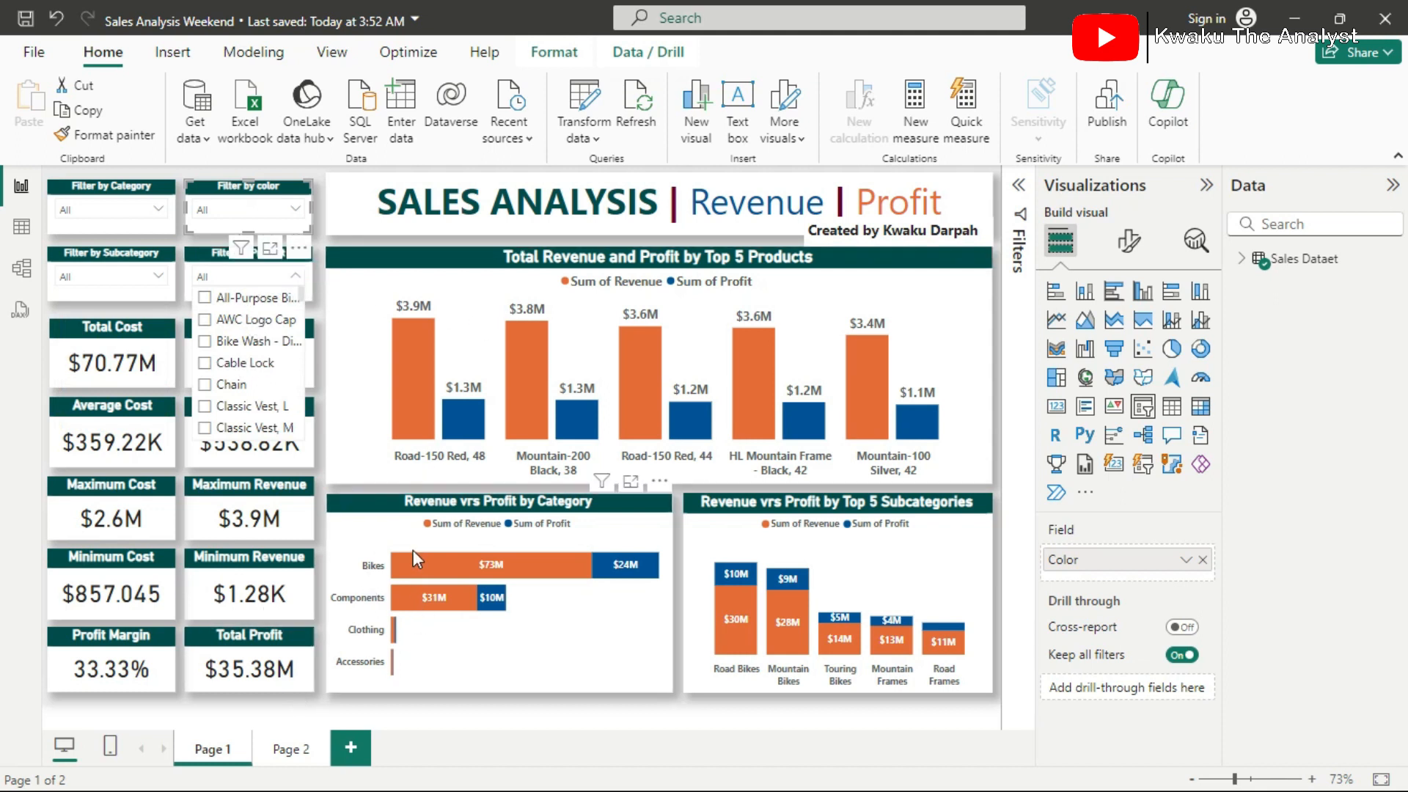
Collapse the Visualizations and Data panes to give the report more room, and show the quantities report on Page 2
left_click(1203, 192)
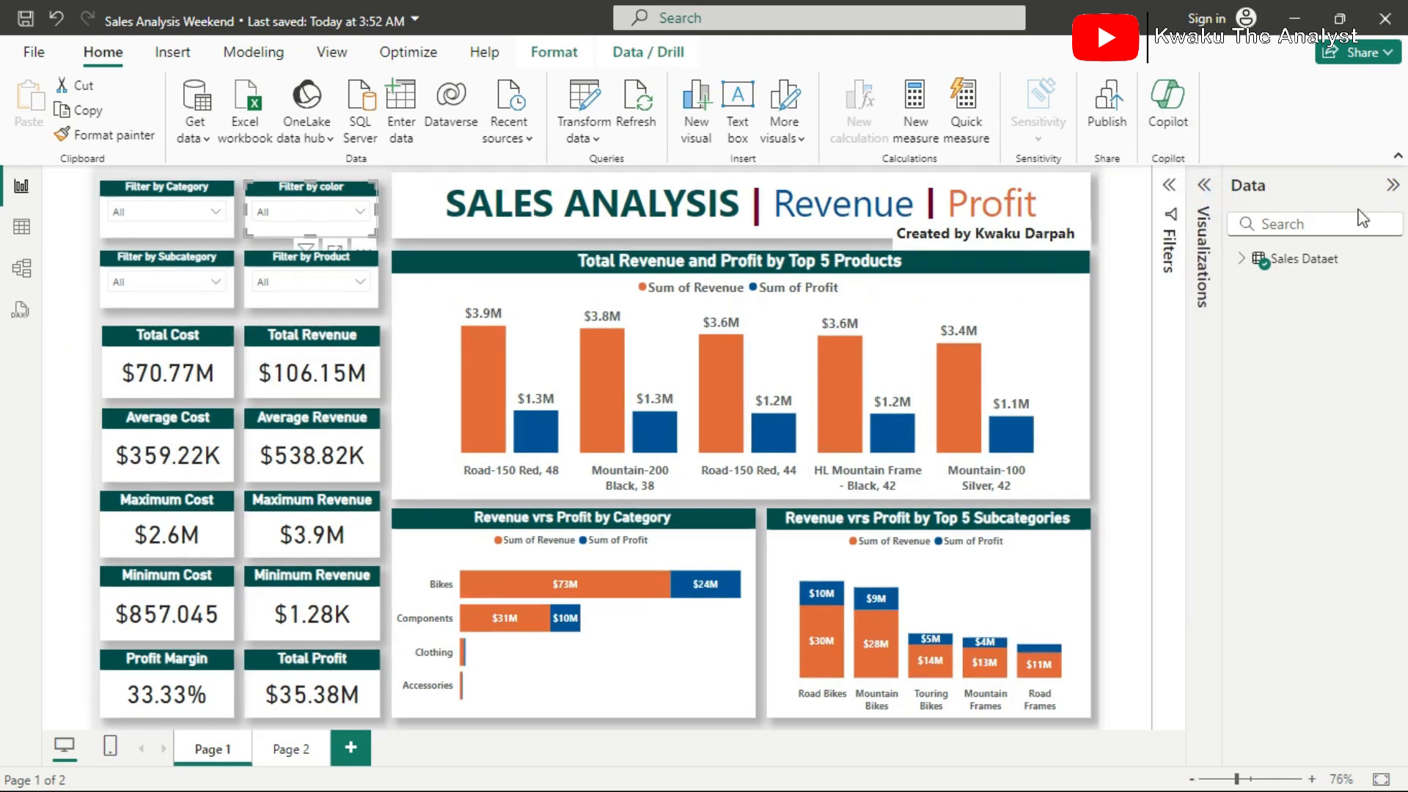
left_click(1391, 188)
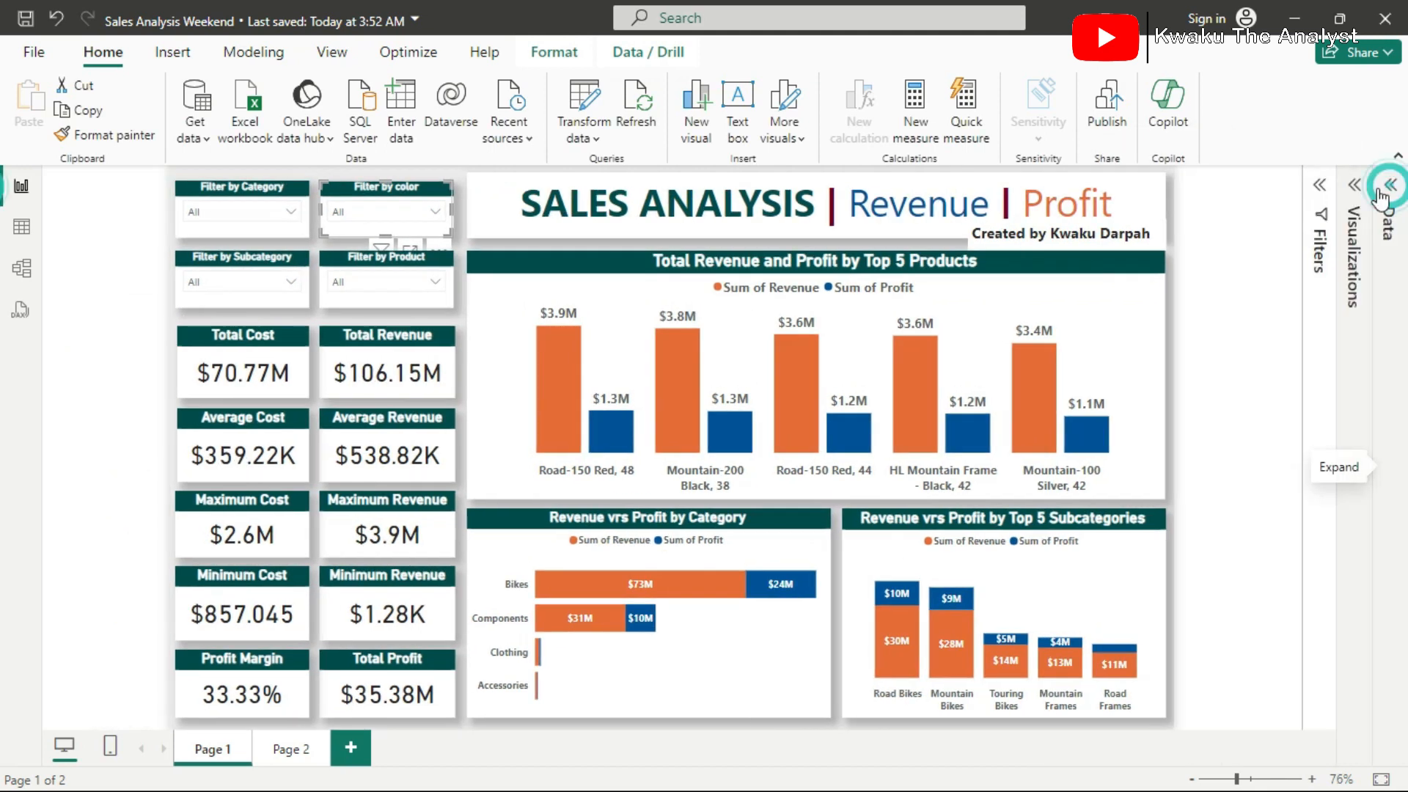
mouse_move(608, 424)
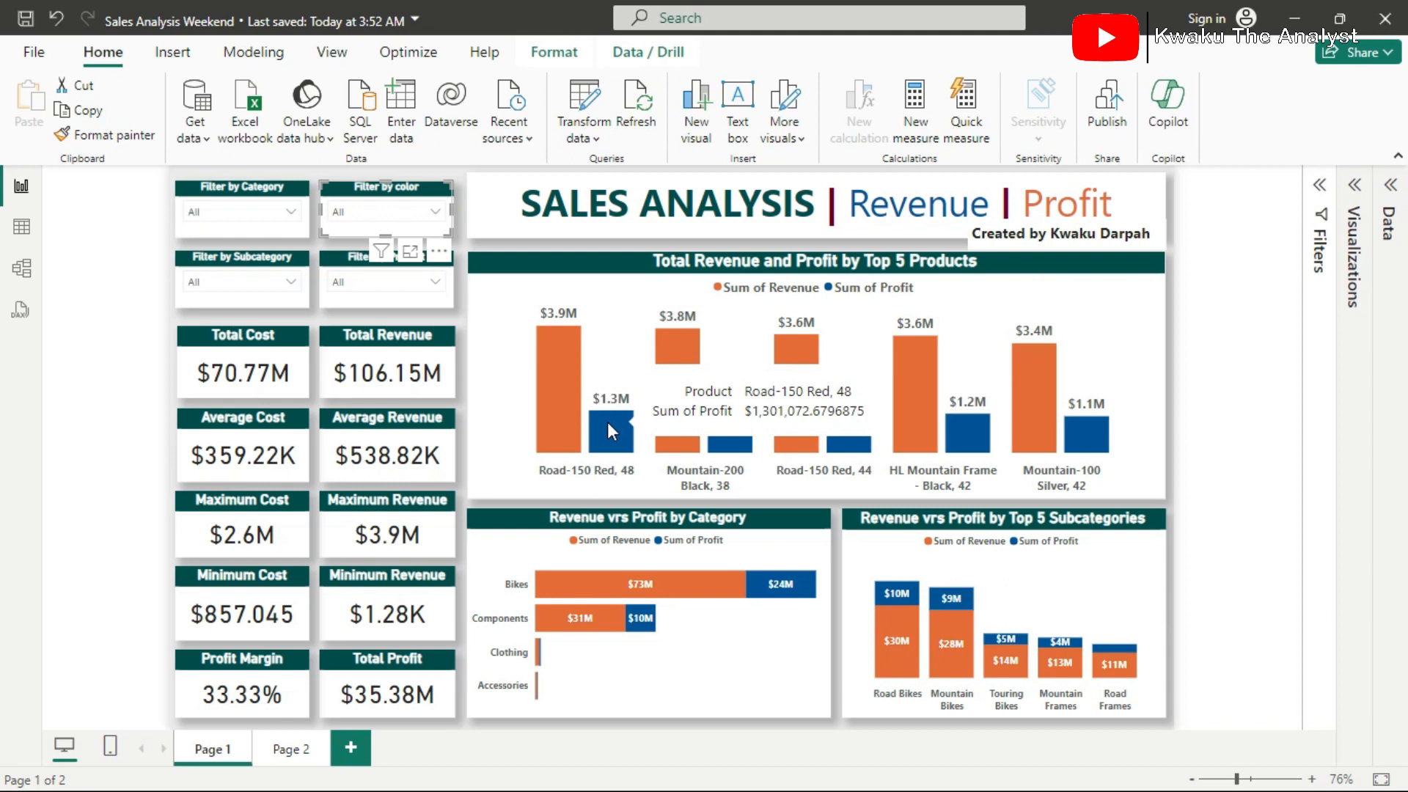
left_click(289, 763)
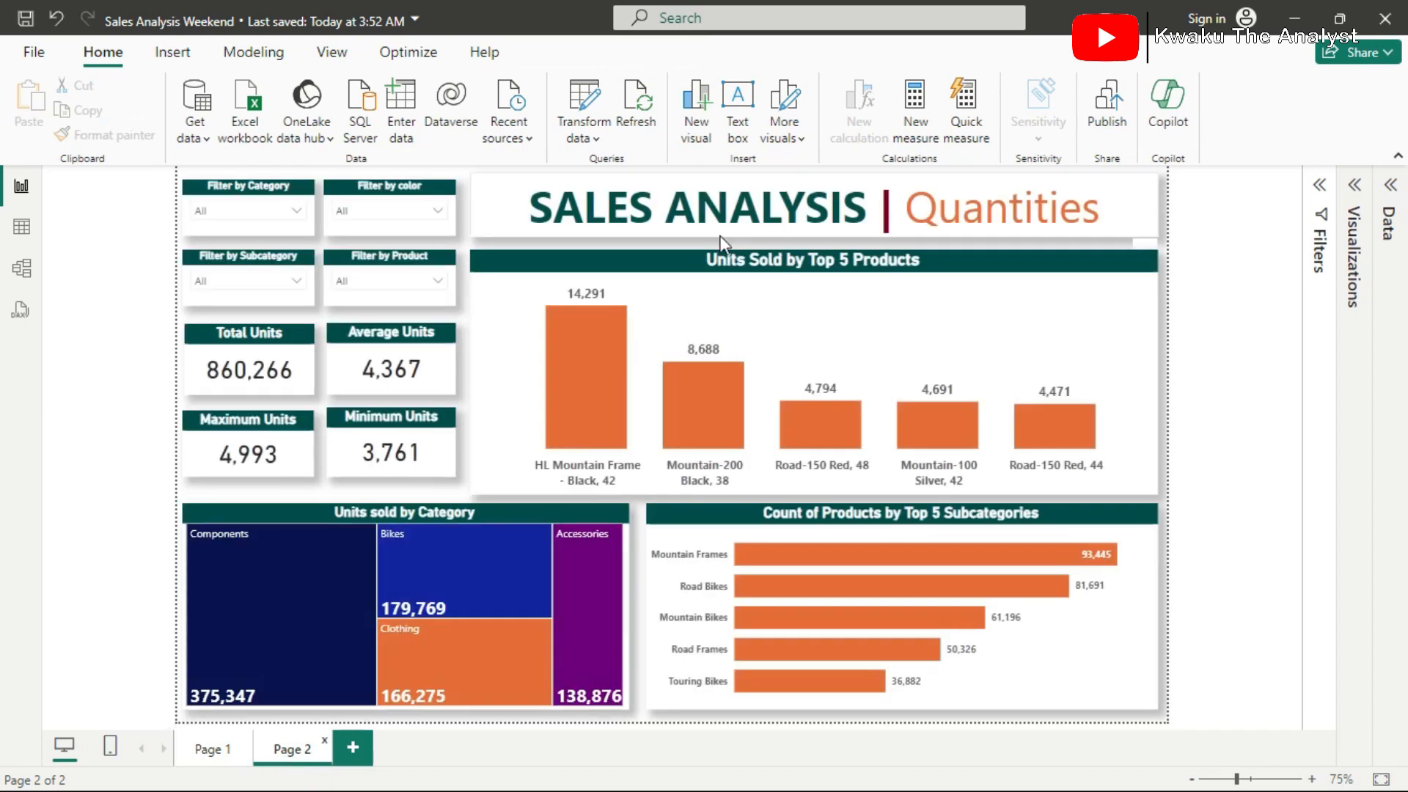